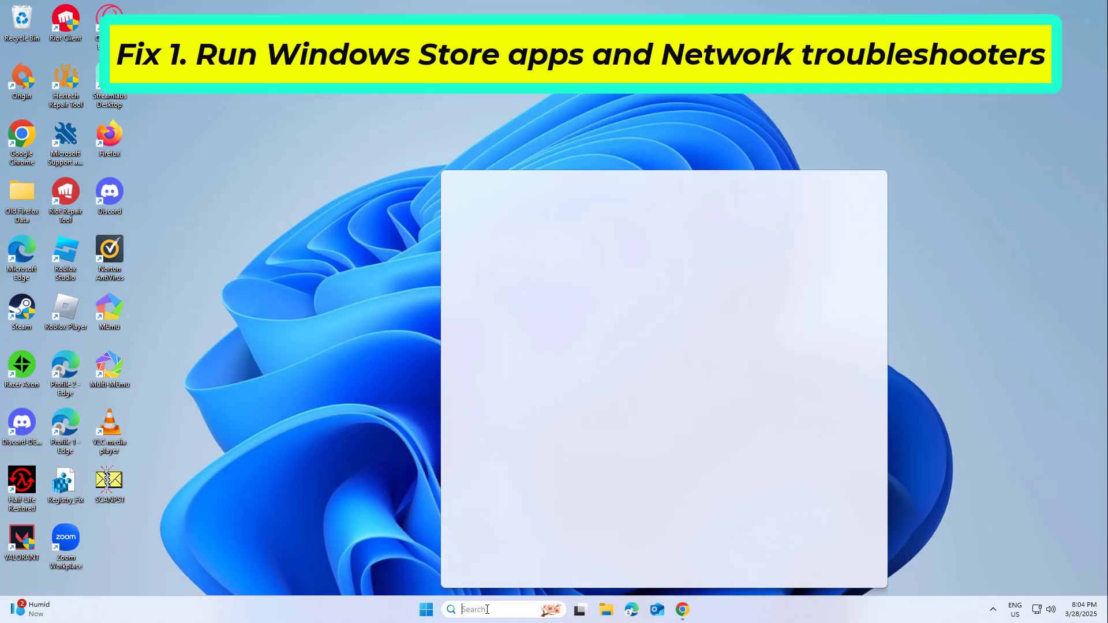
- Find the Windows Store Apps troubleshooter by searching for "fix store", run it and close it when finished
type("d")
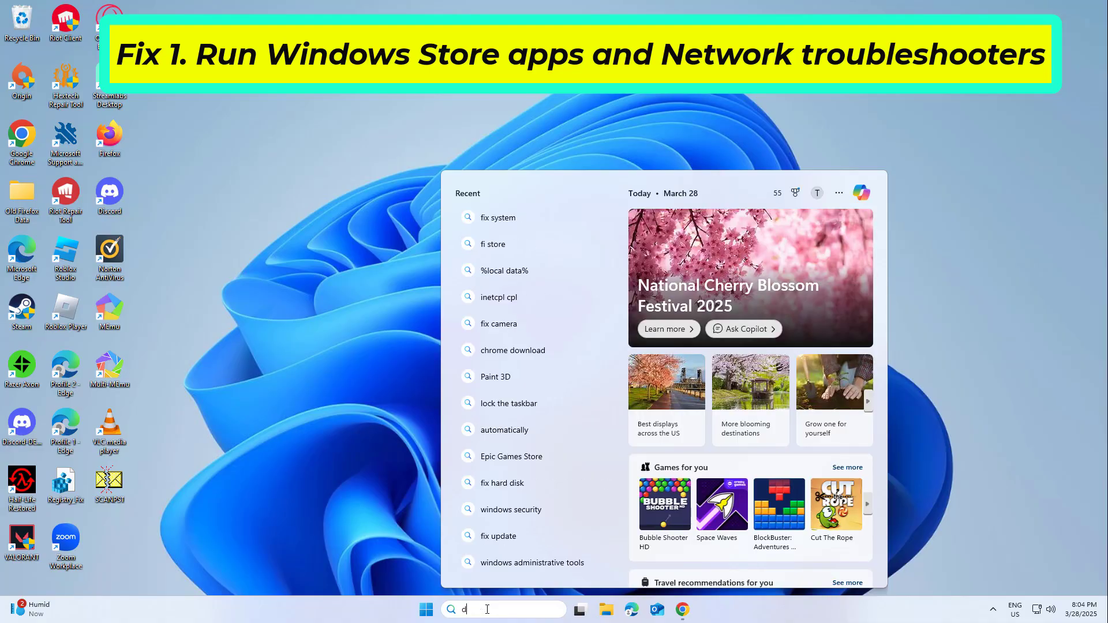
key("BackSpace")
type("fix s")
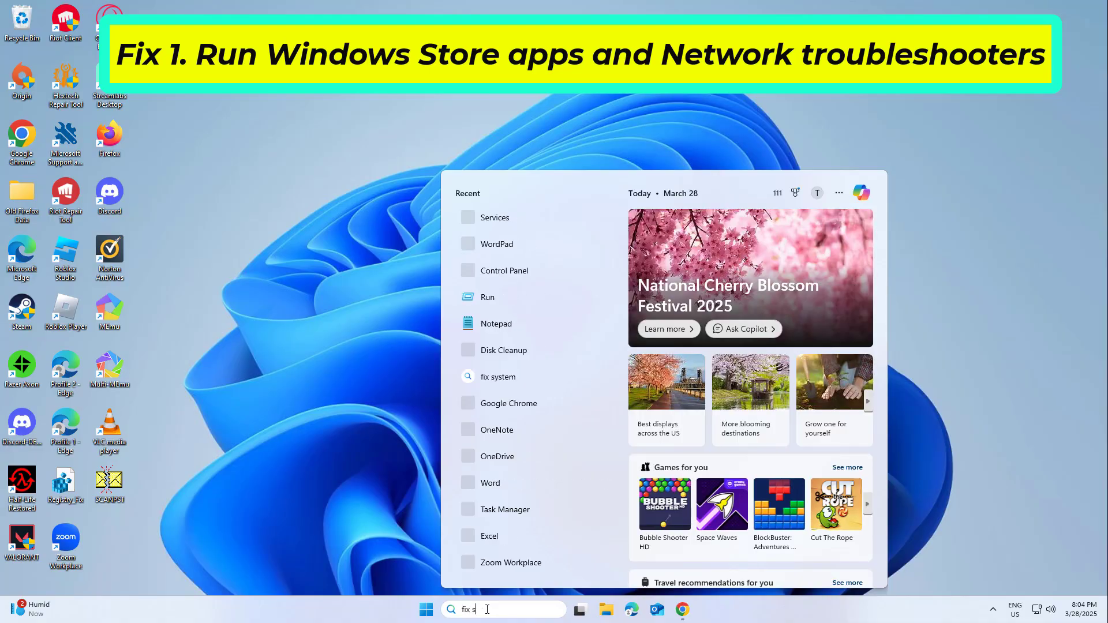
type("tor")
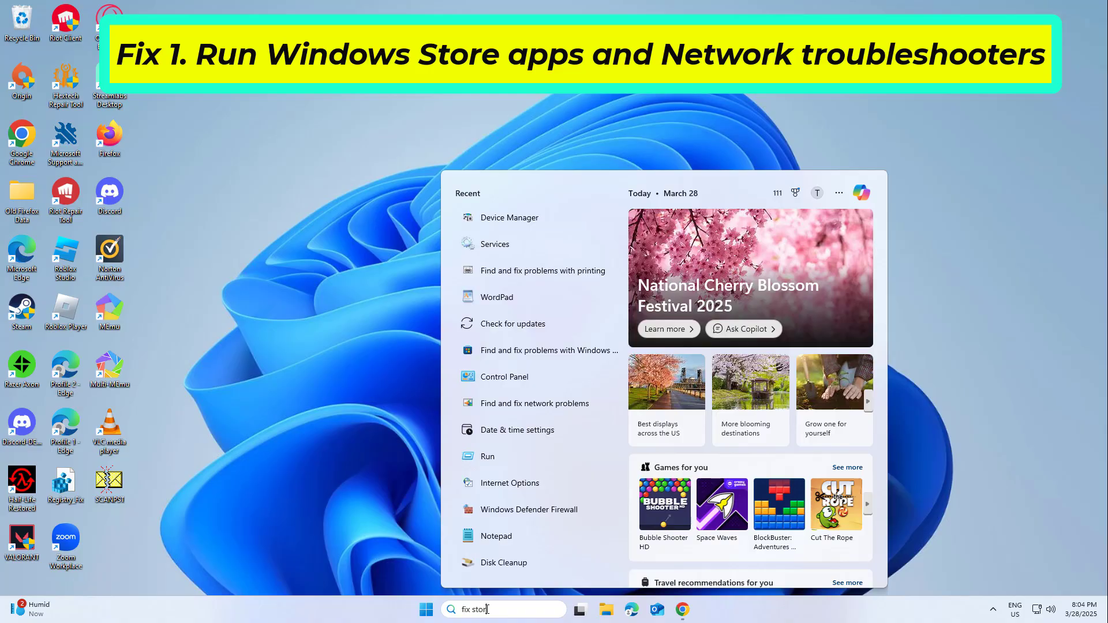
type("e")
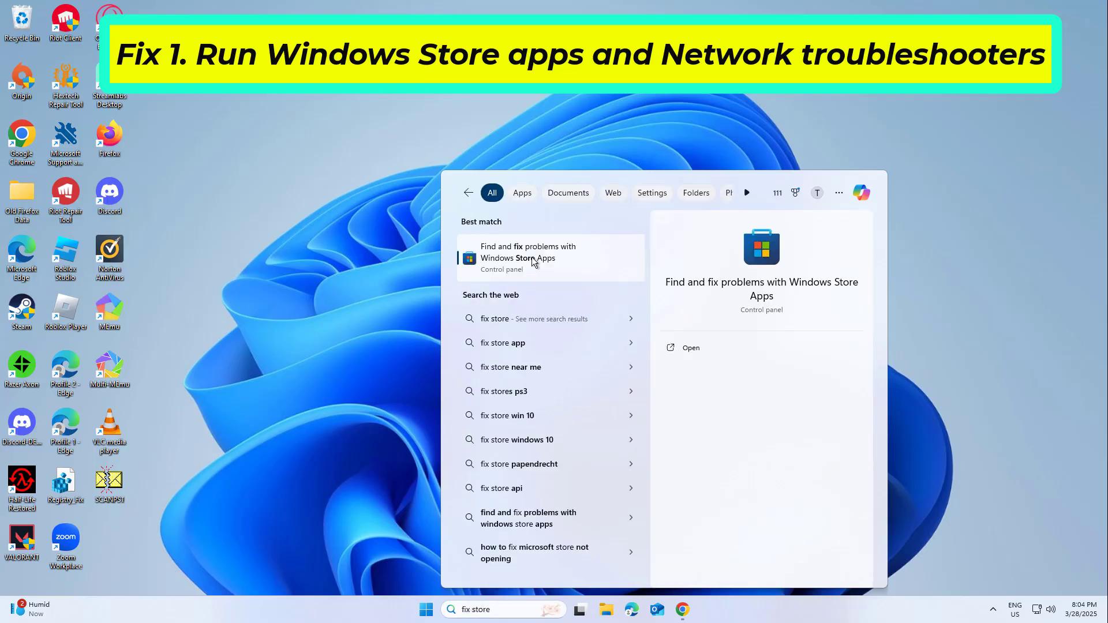
left_click(534, 260)
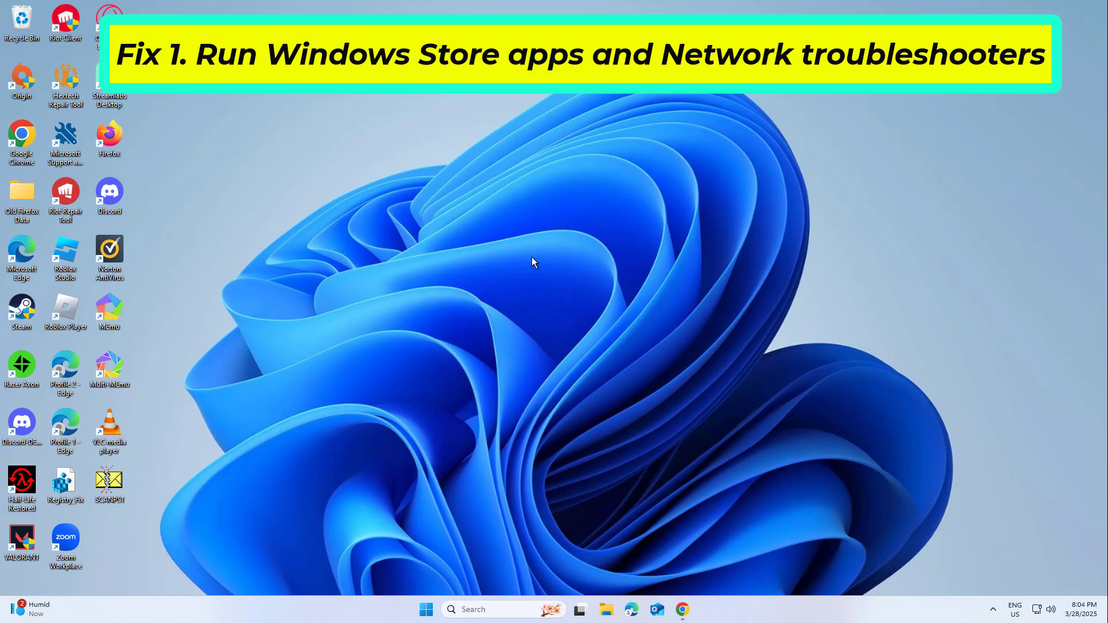
left_click(655, 410)
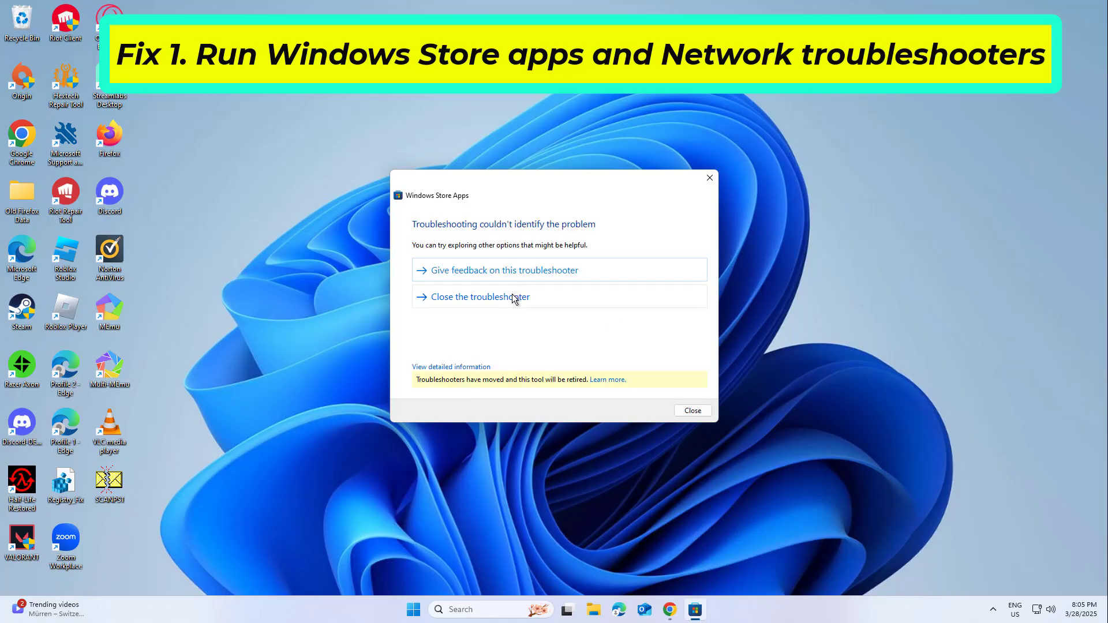
left_click(511, 299)
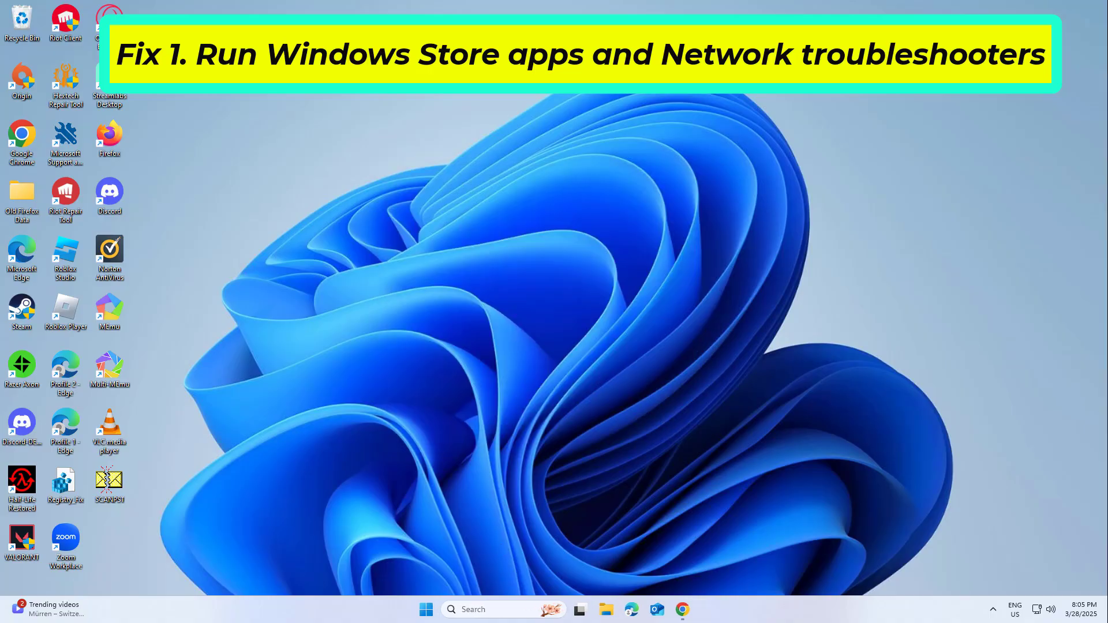
- Find the network troubleshooter by searching for "fix network", troubleshoot the connection to the Internet and close it when finished
left_click(491, 611)
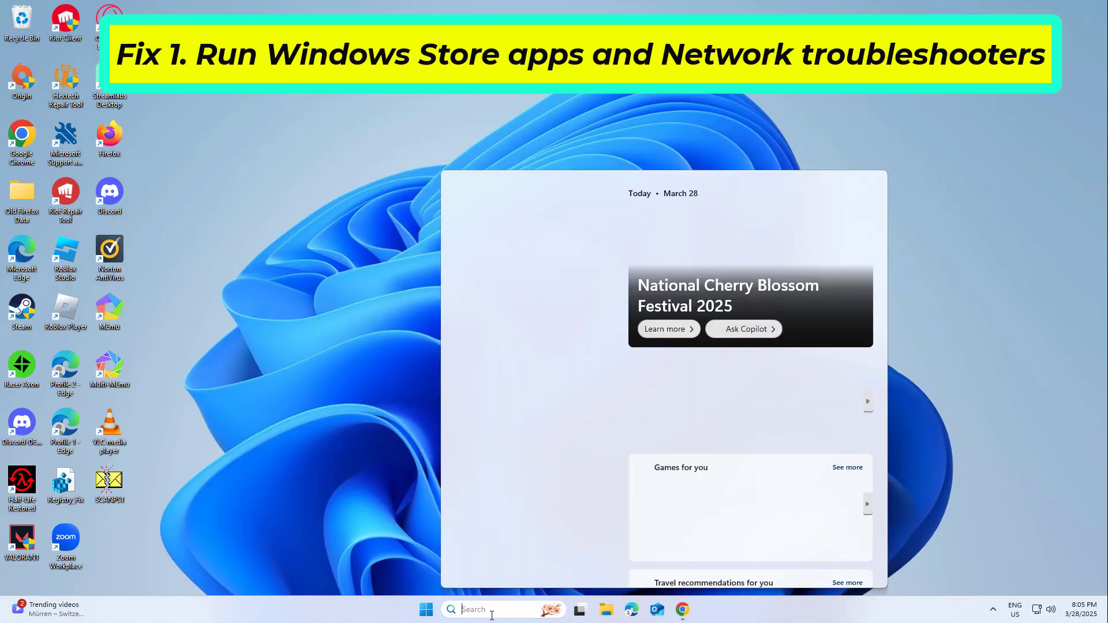
type("fix net")
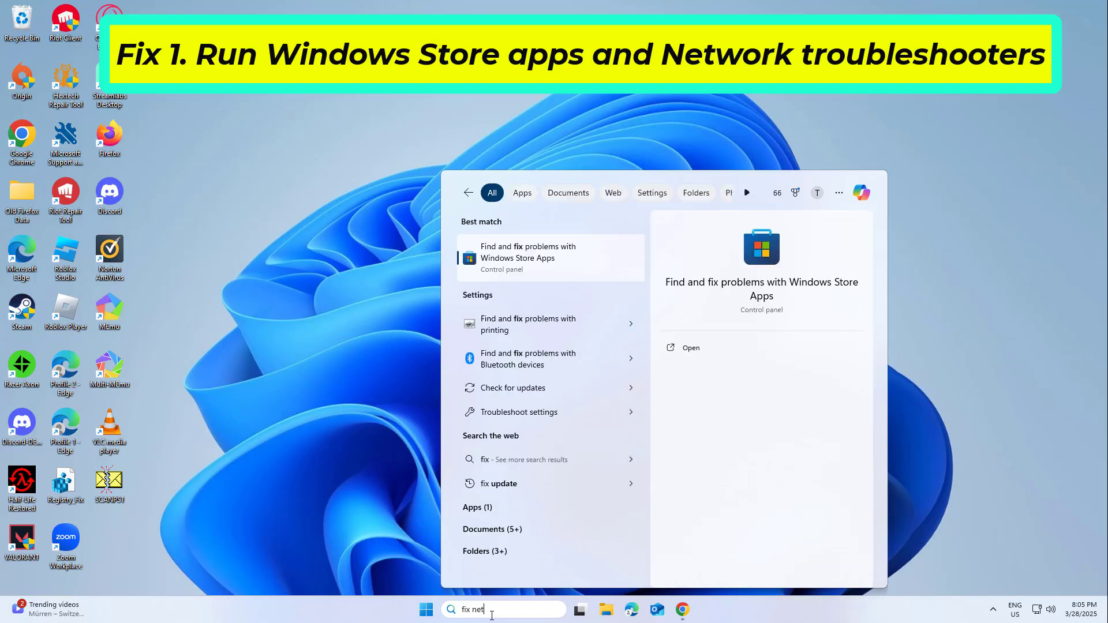
type("work")
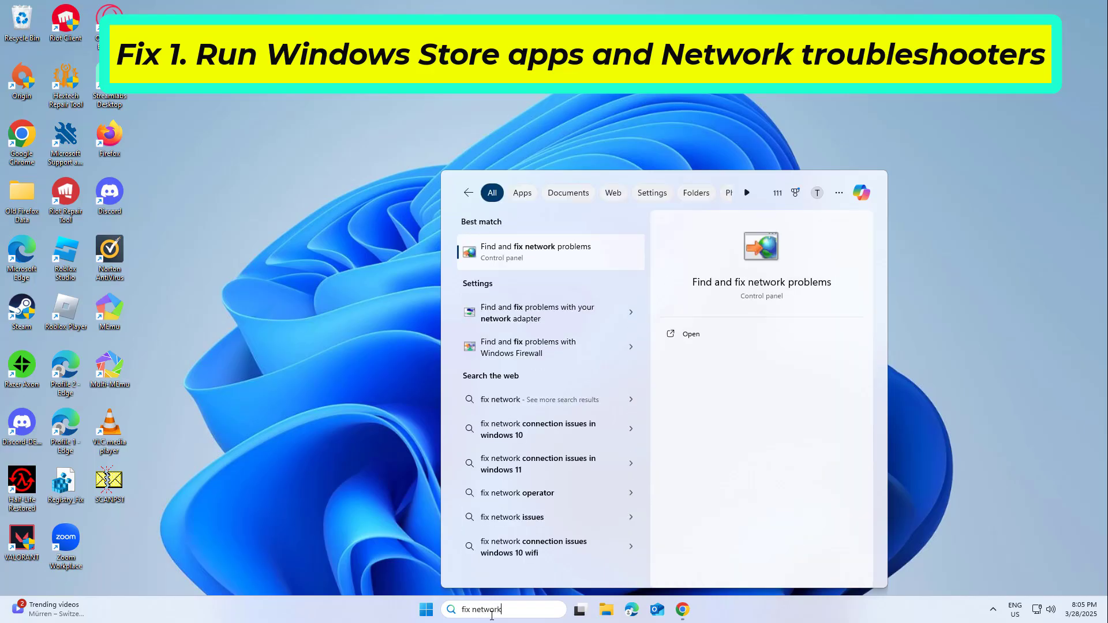
left_click(589, 251)
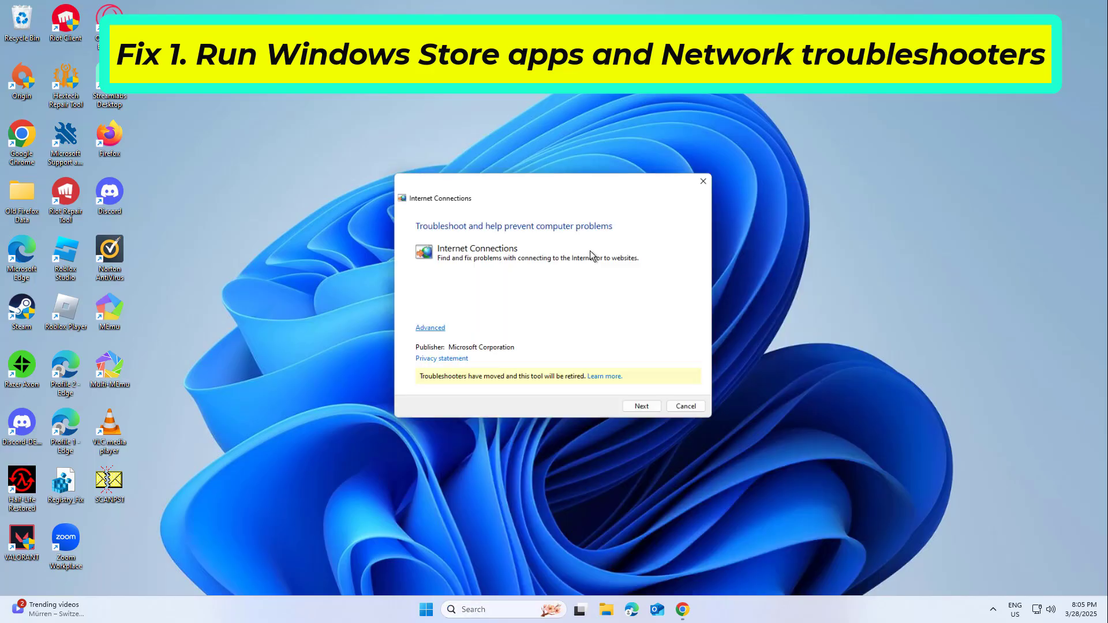
left_click(641, 410)
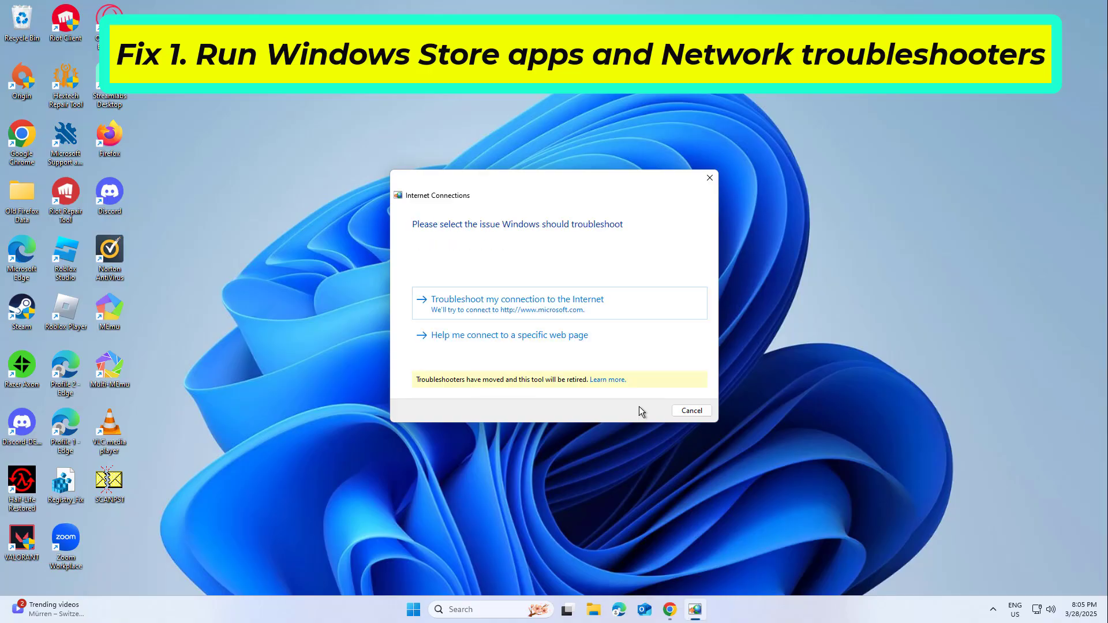
left_click(644, 311)
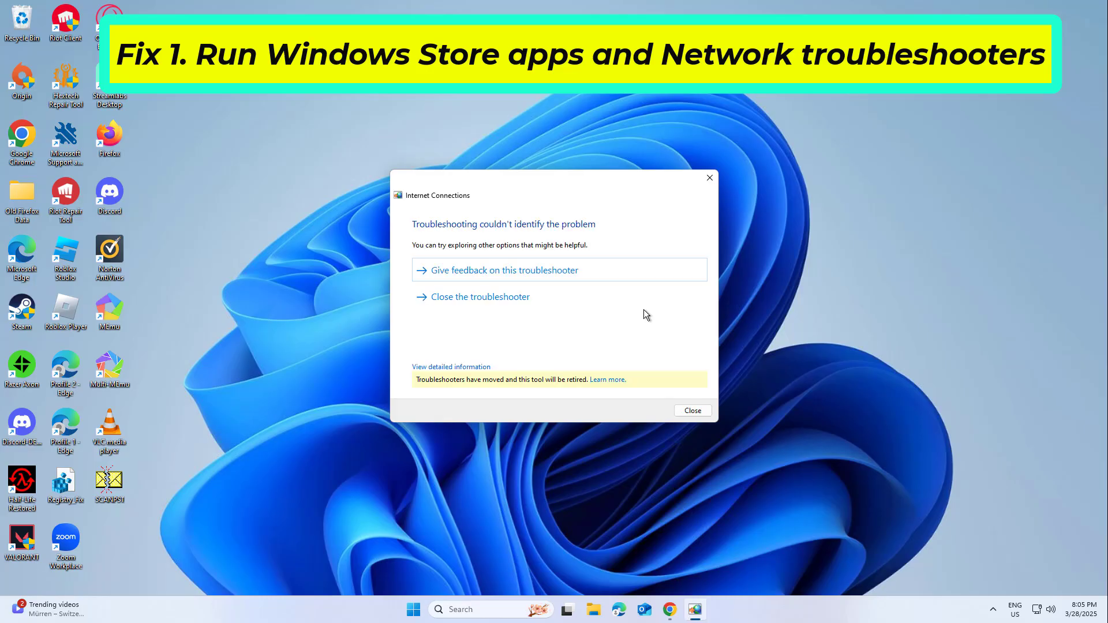
left_click(615, 297)
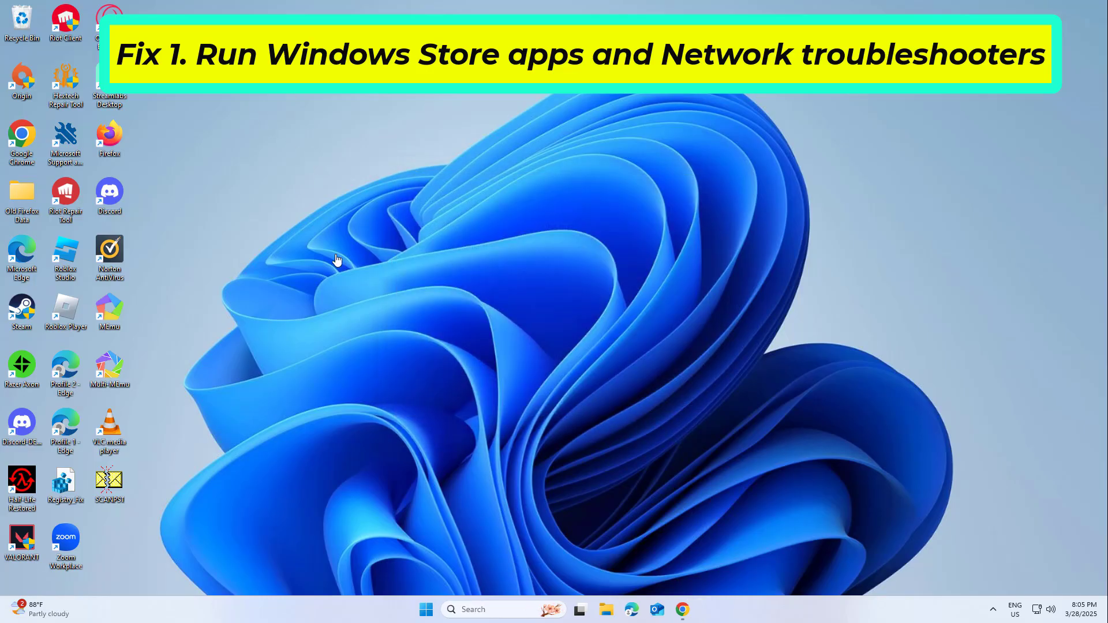
- Open Microsoft Store and view the Library and Downloads pages to look for an Xbox app update
left_click(492, 608)
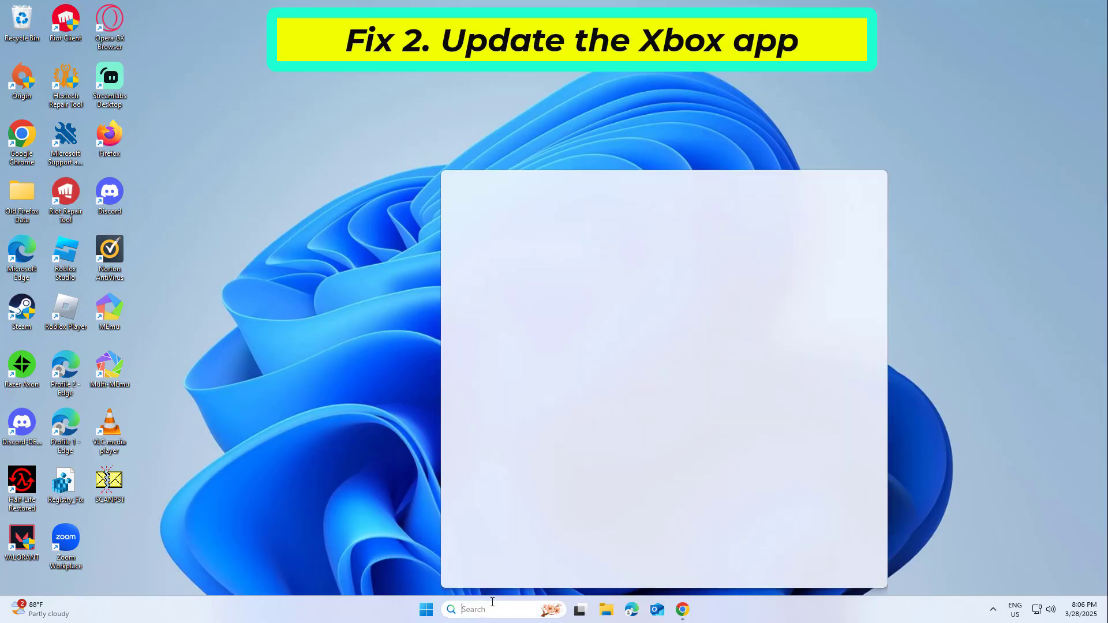
type("store")
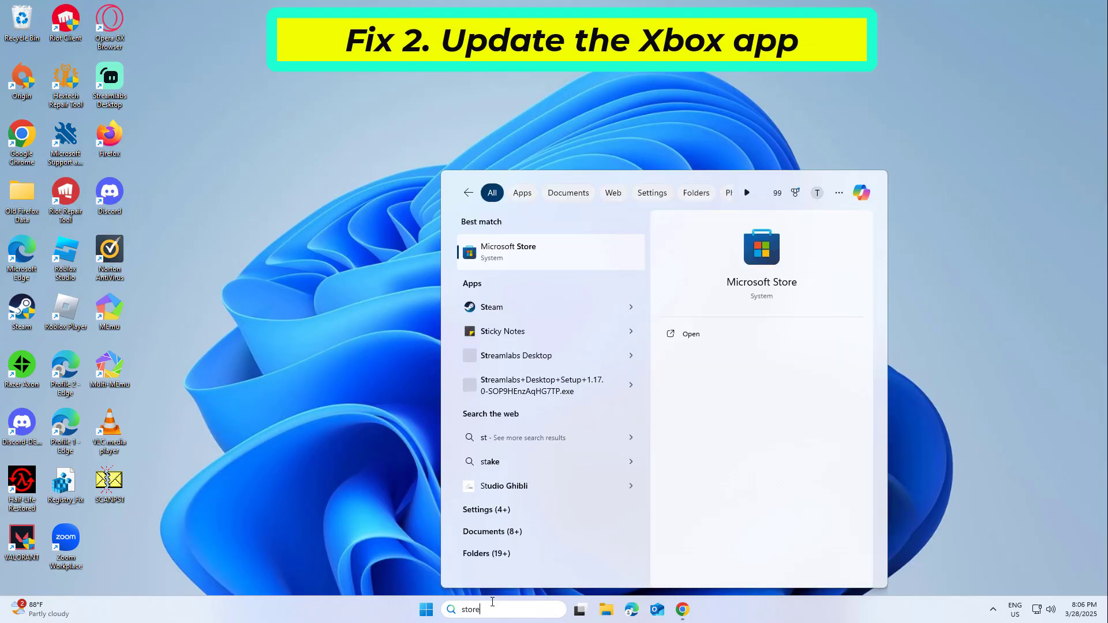
left_click(580, 261)
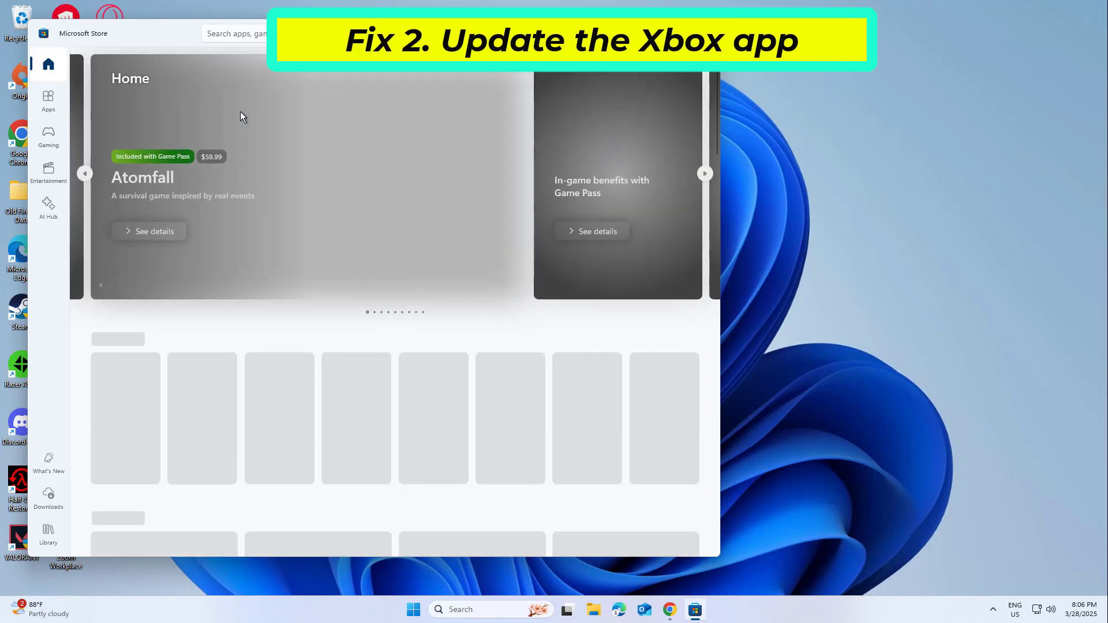
left_click(49, 532)
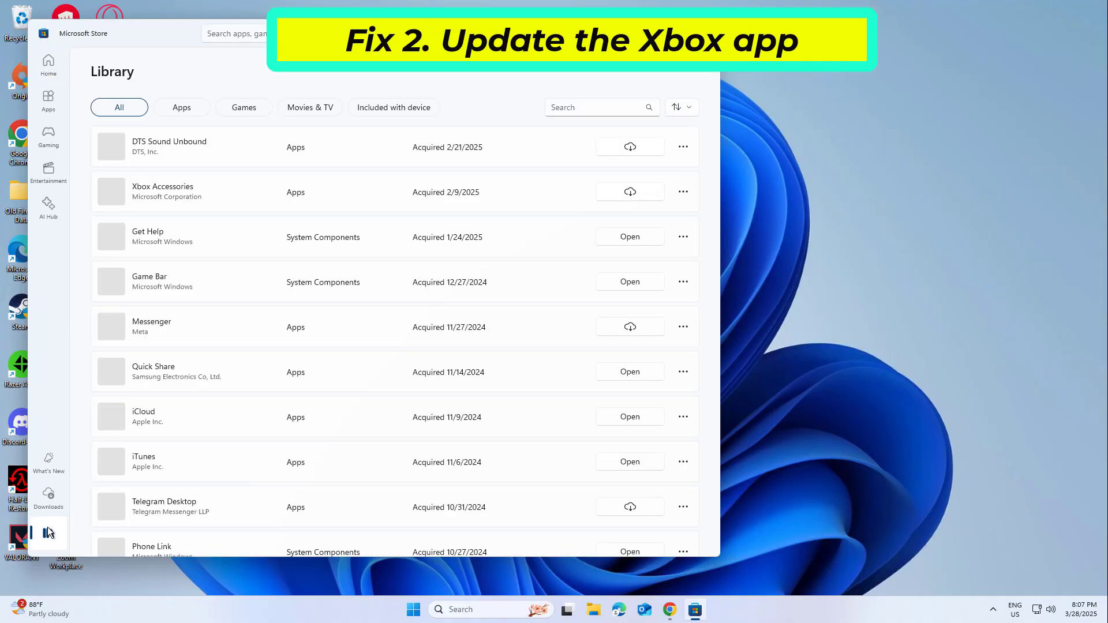
left_click(49, 497)
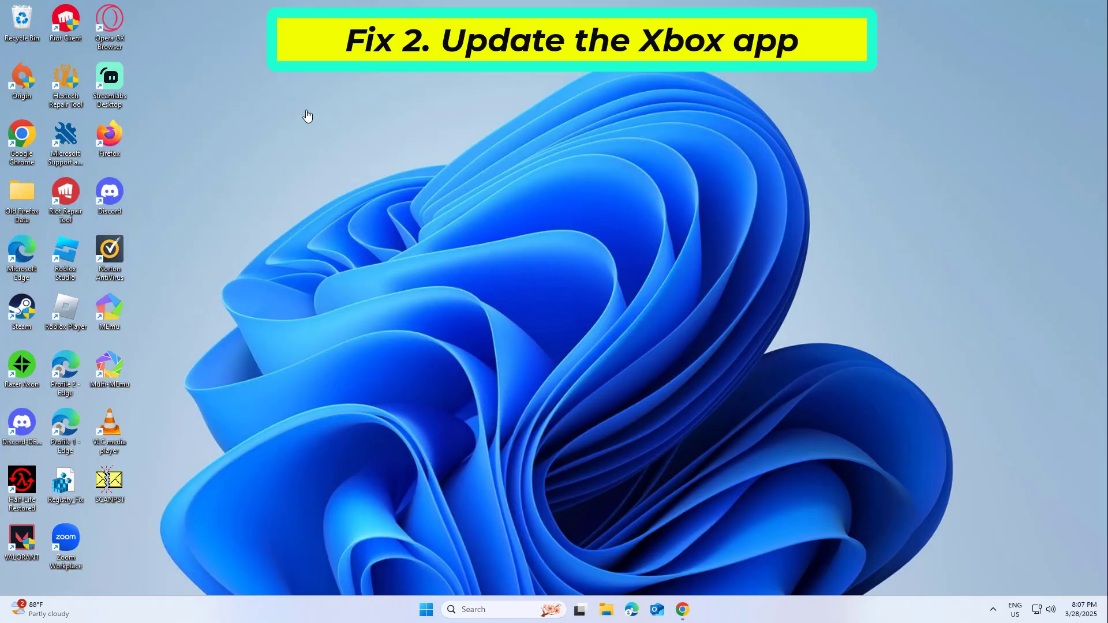
- Clear the Microsoft Store cache by running the wsreset command, and close the store window that opens
left_click(470, 605)
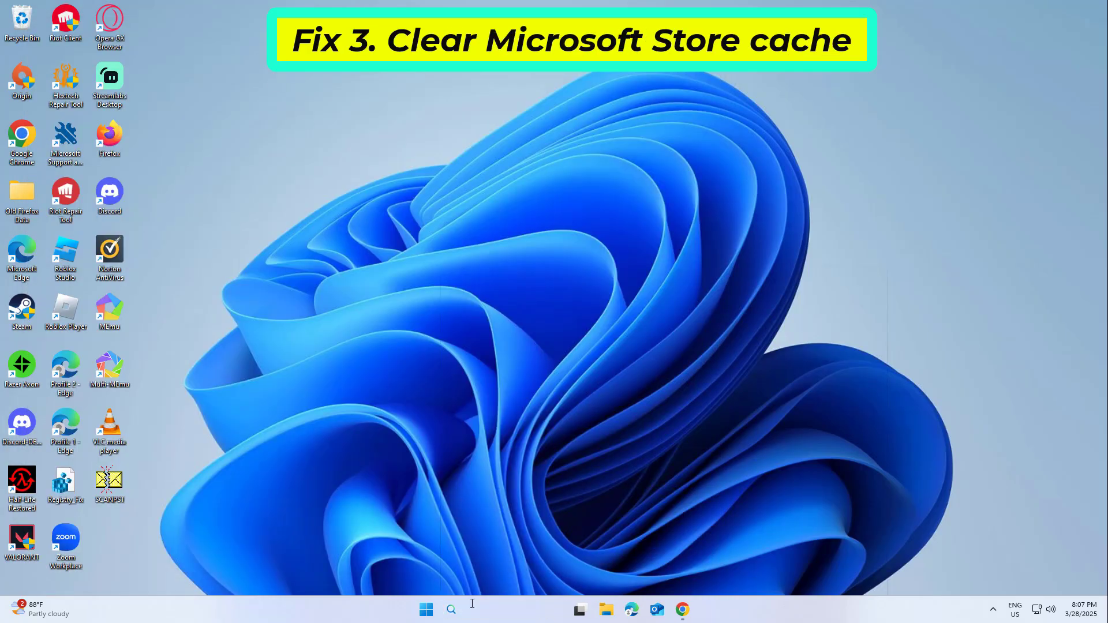
type("ws")
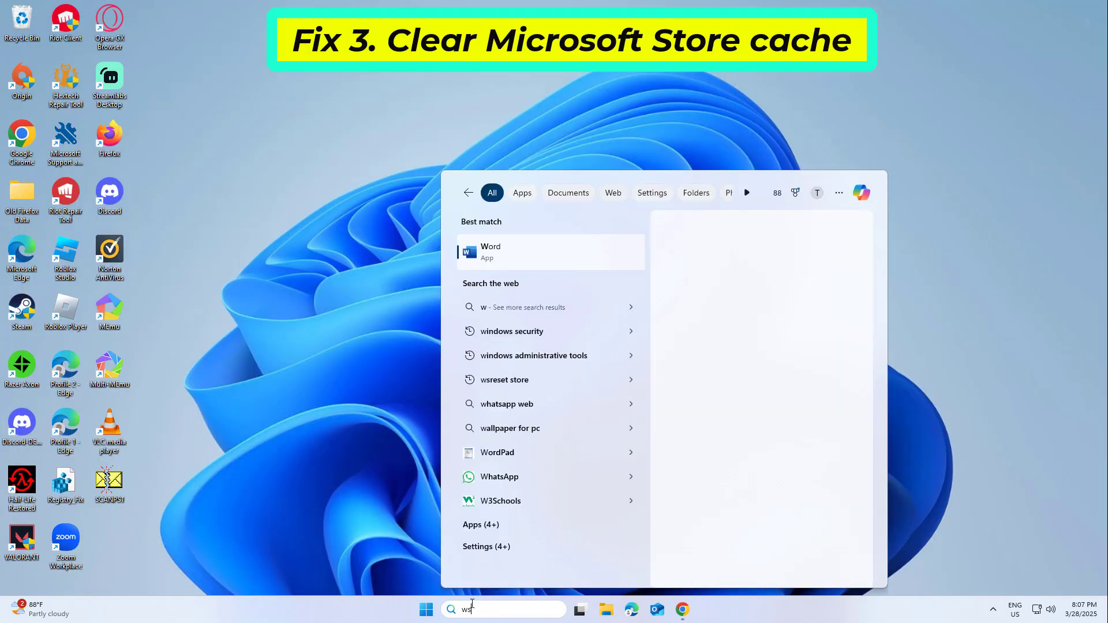
type("reset")
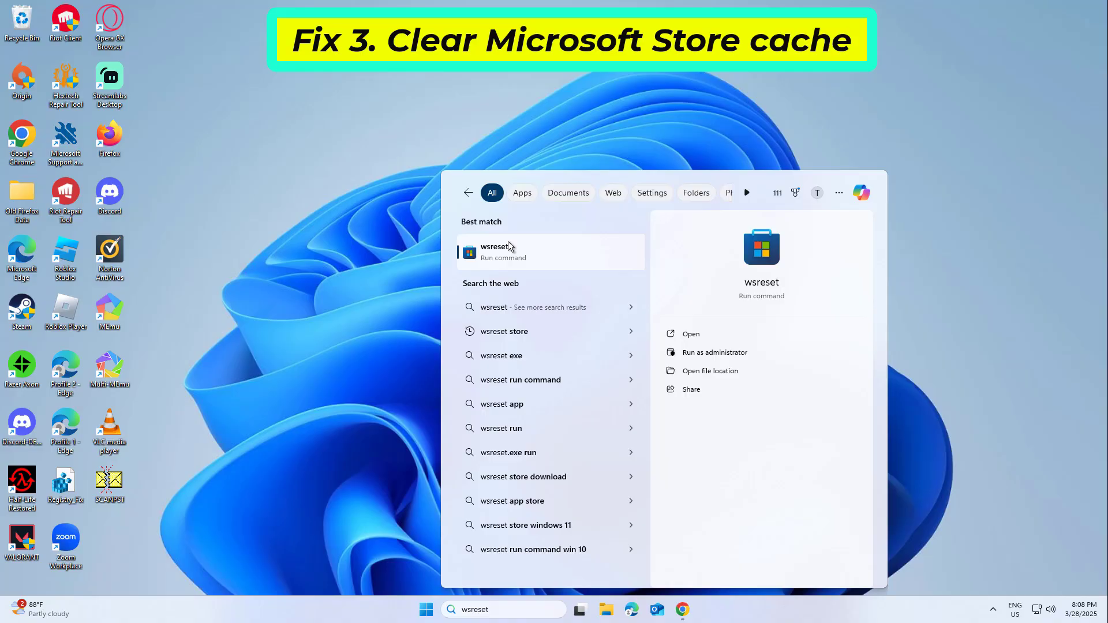
left_click(508, 249)
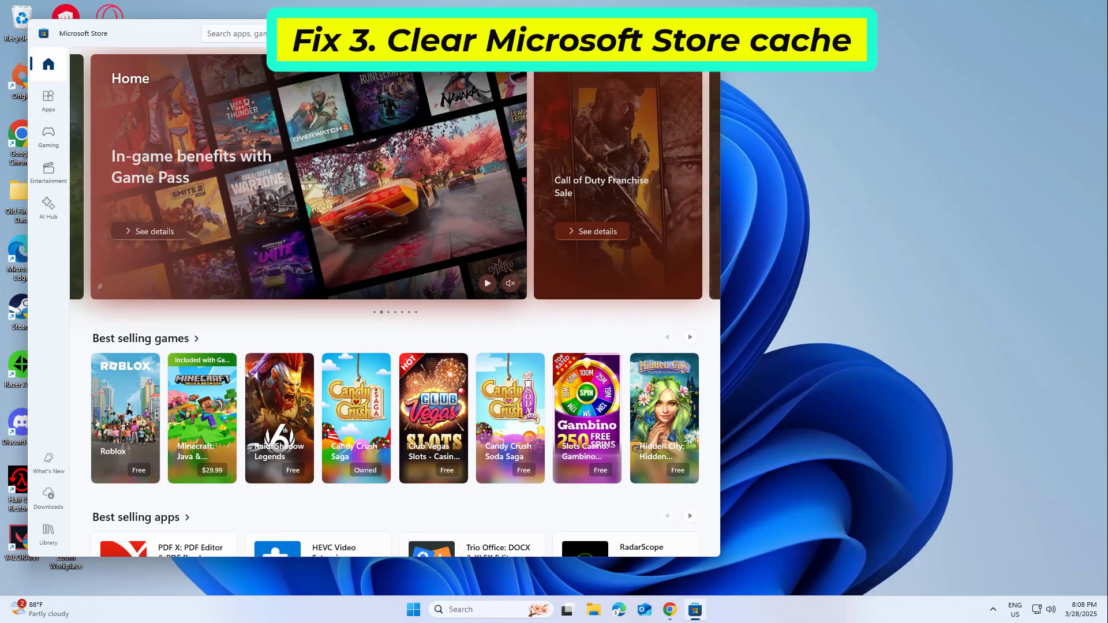
key("alt+F4")
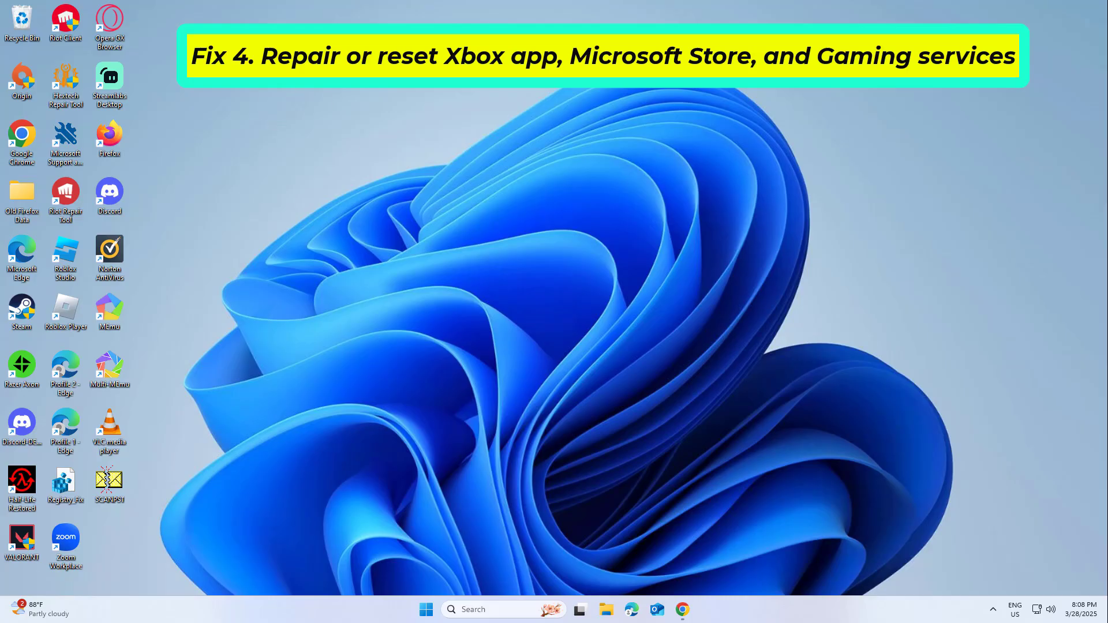
- Open the Xbox app's settings from a system search, repair and reset the app, and close Settings
left_click(483, 611)
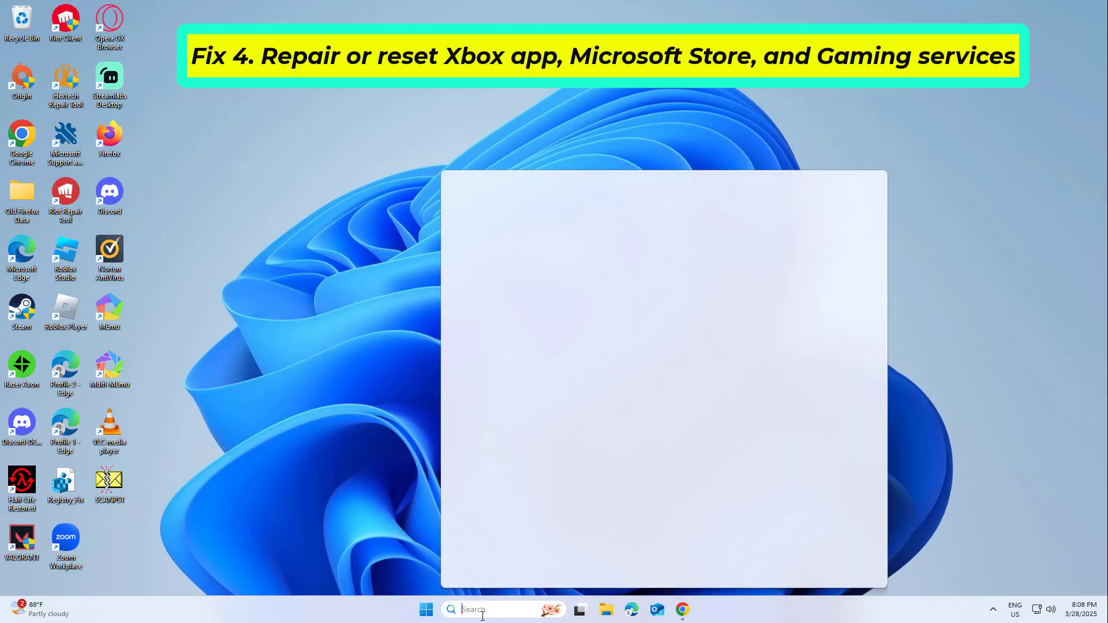
type("xbox")
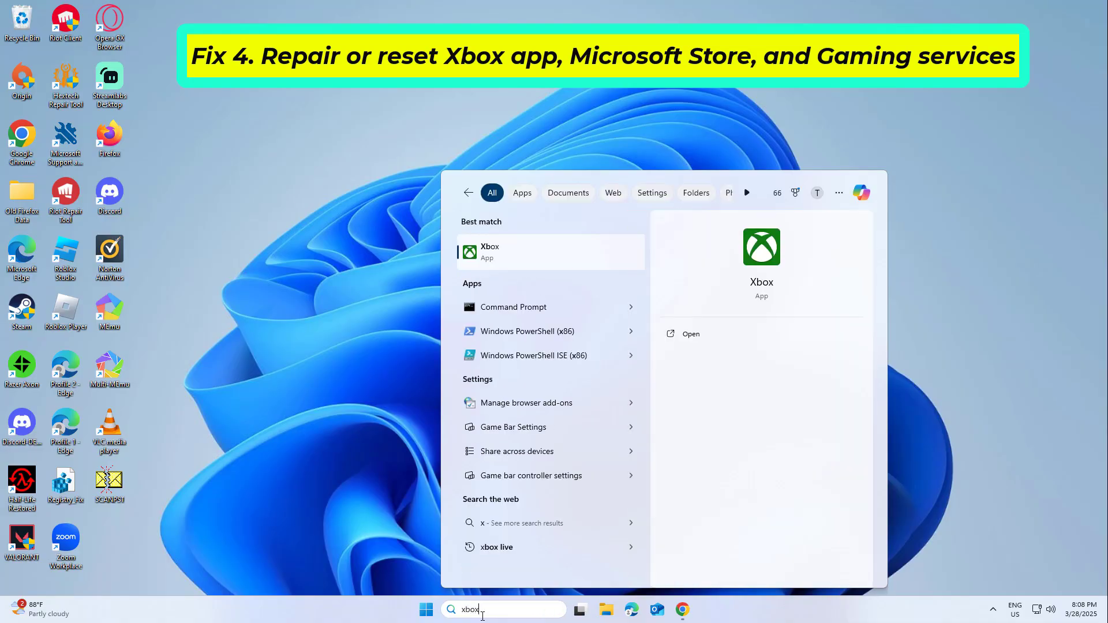
right_click(509, 257)
left_click(559, 312)
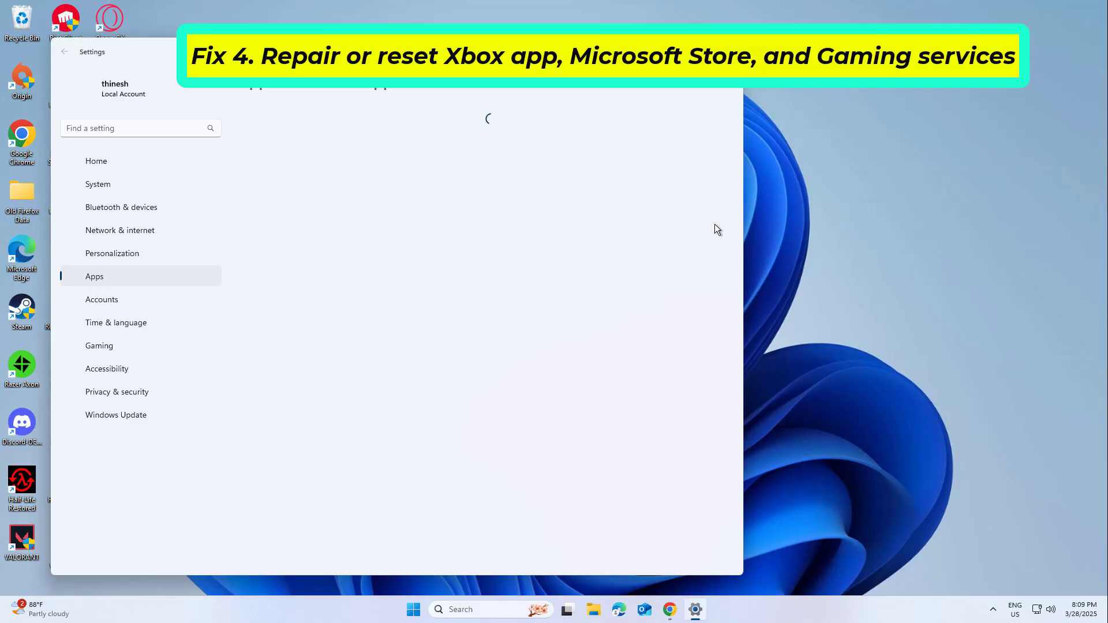
left_click_drag(741, 206, 749, 373)
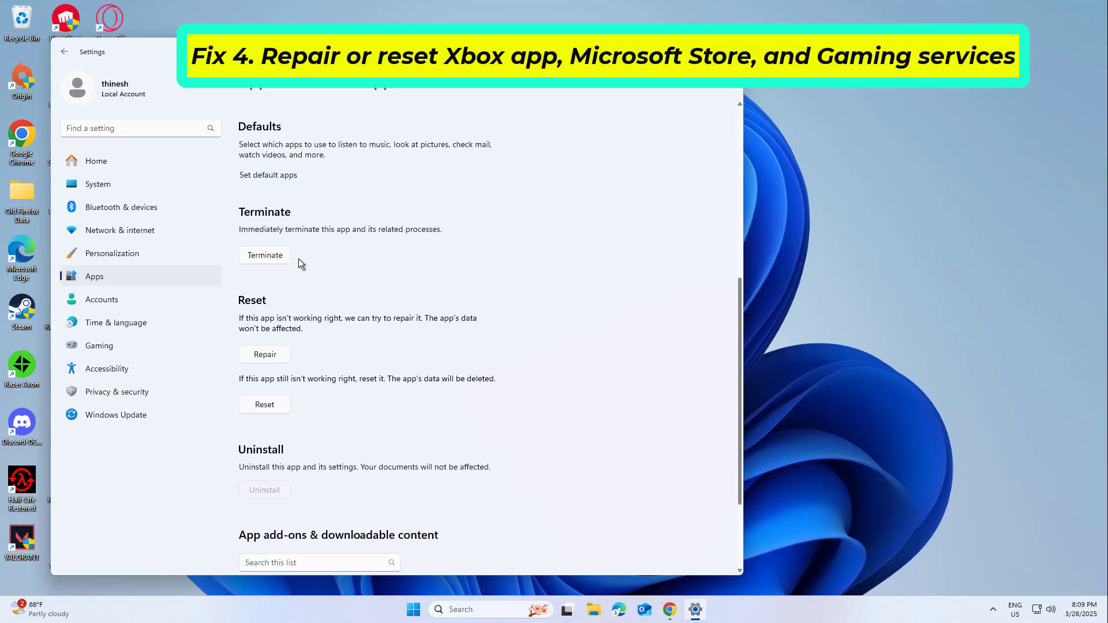
left_click(265, 350)
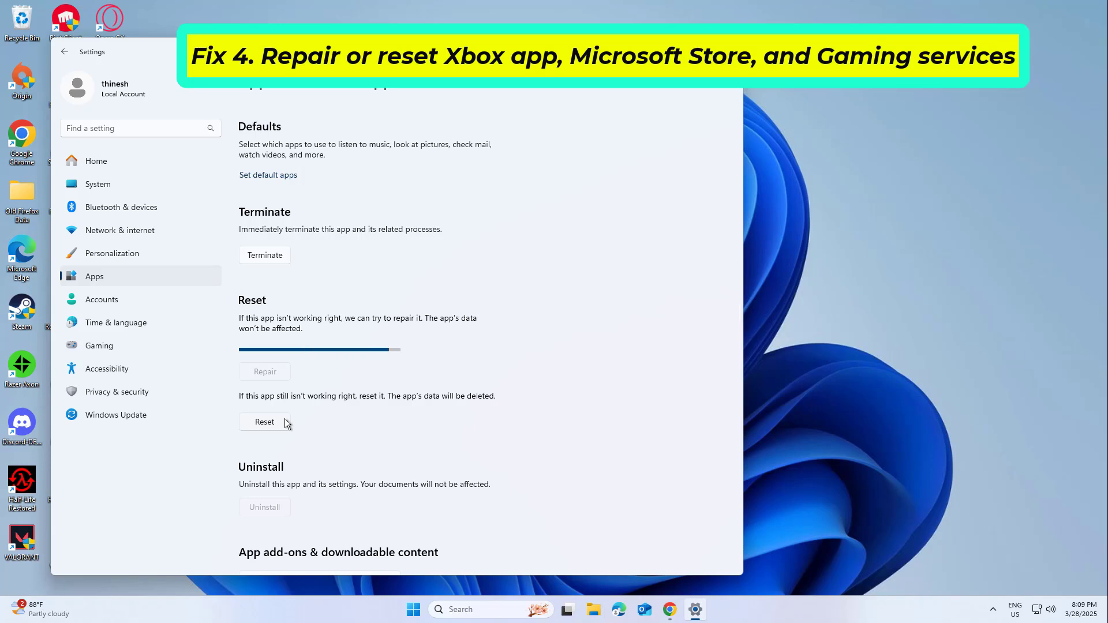
left_click(324, 373)
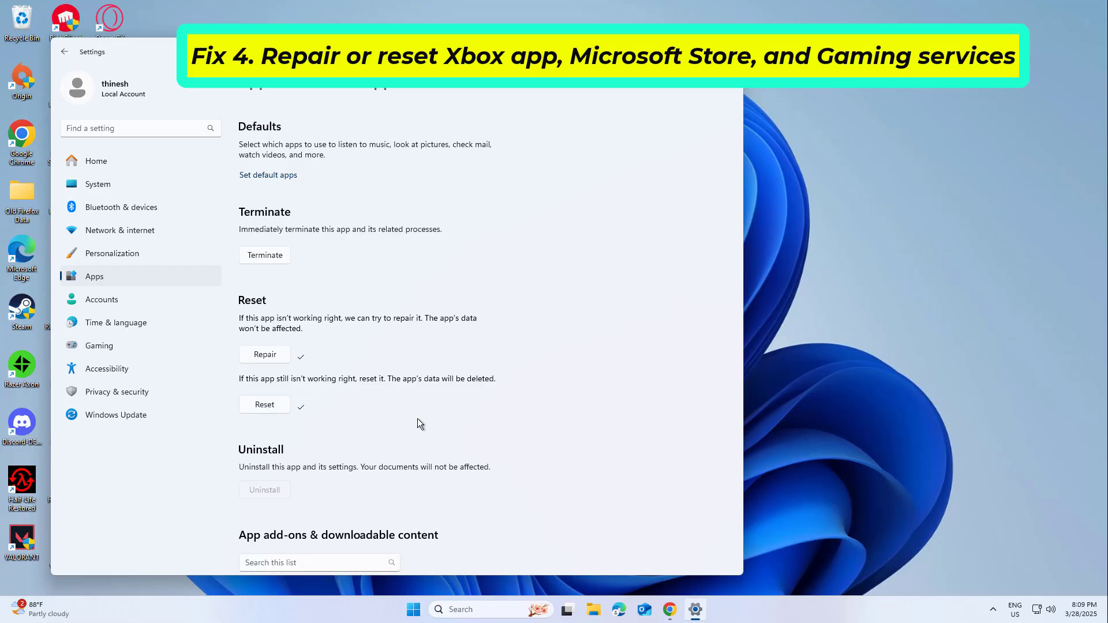
left_click(352, 85)
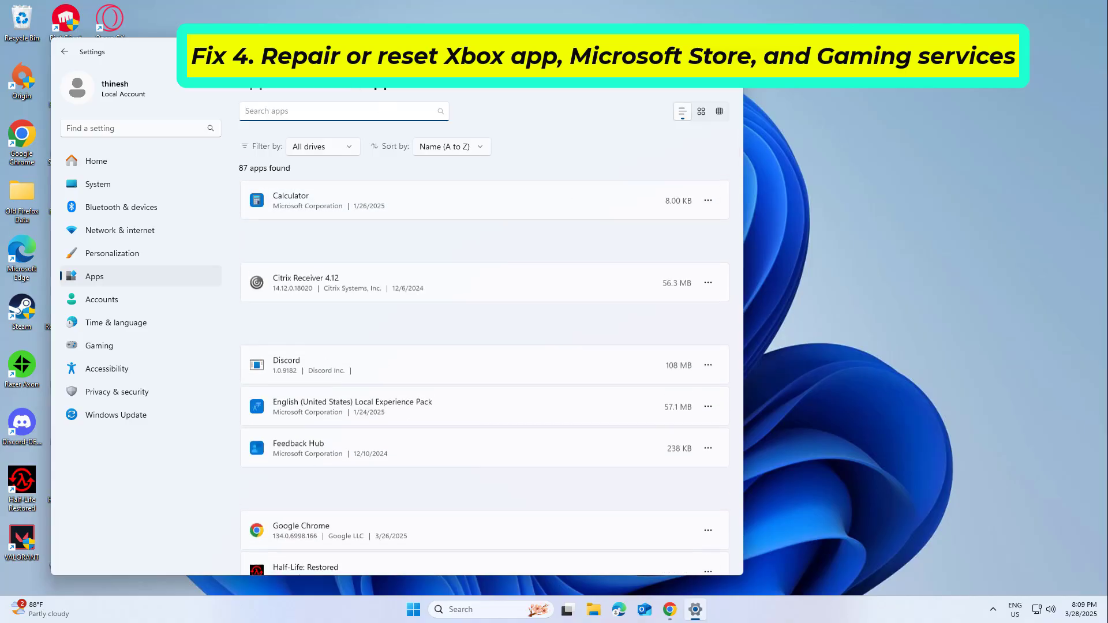
left_click(729, 51)
- Open the app settings of Microsoft Store from a system search and repair it
left_click(465, 609)
type("s")
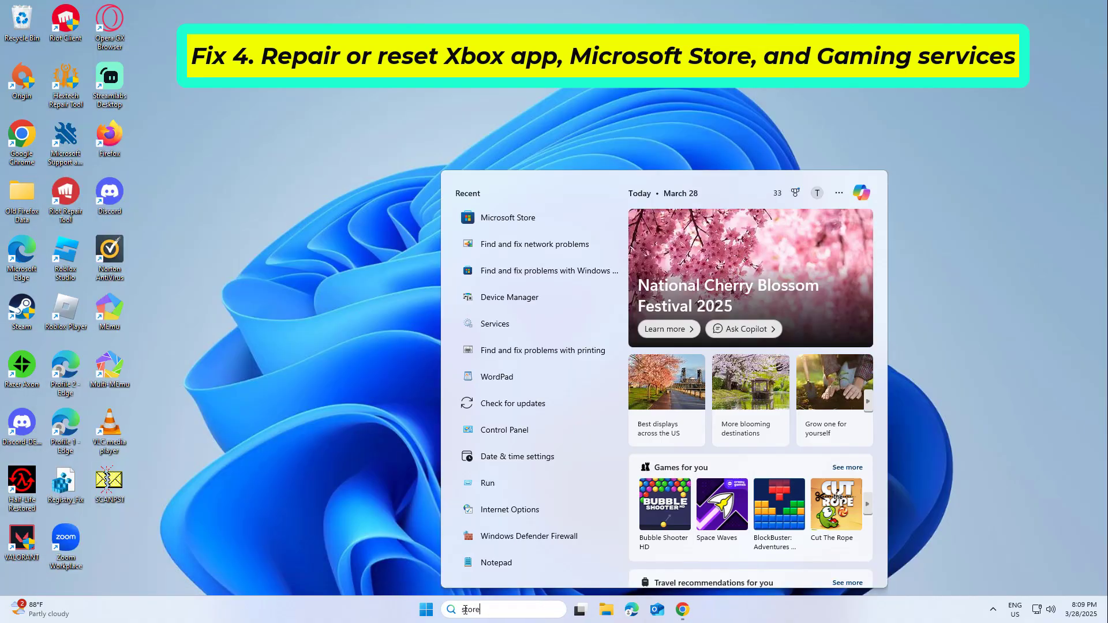
type("tore")
right_click(533, 248)
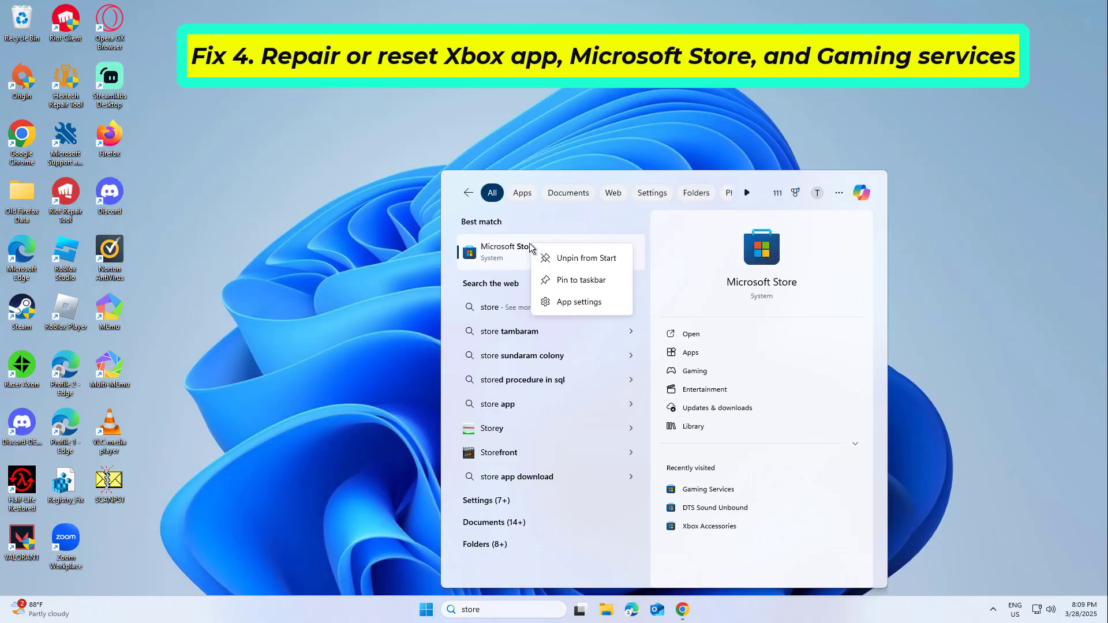
left_click(568, 303)
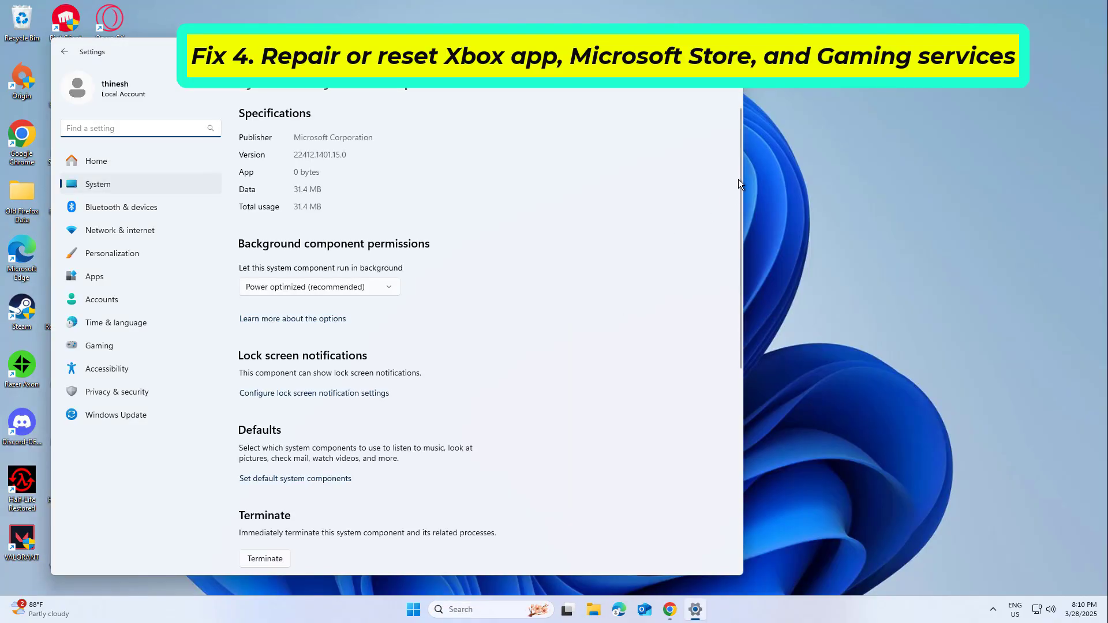
scroll(738, 179, "down", 5)
left_click(273, 330)
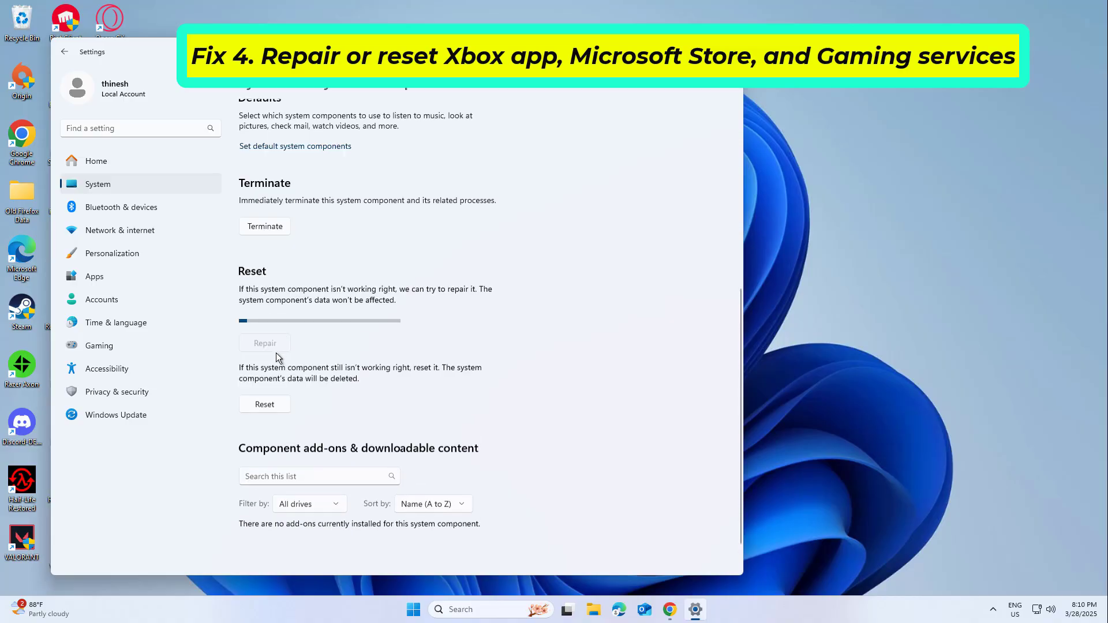
- Reset Microsoft Store and go from the system components list to the installed apps list
left_click(277, 411)
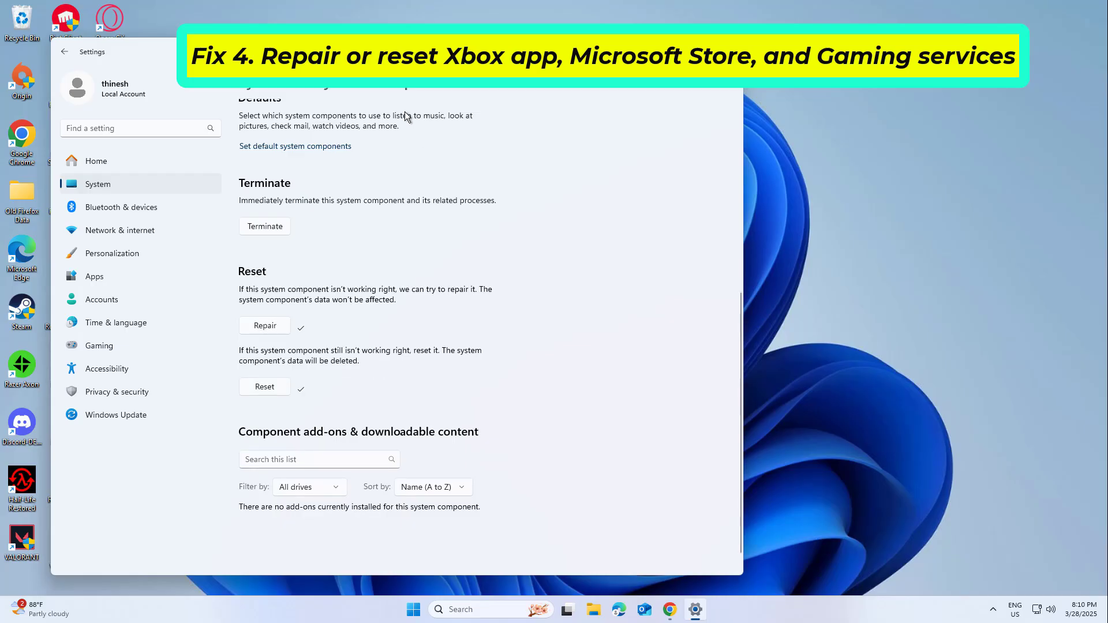
left_click(391, 88)
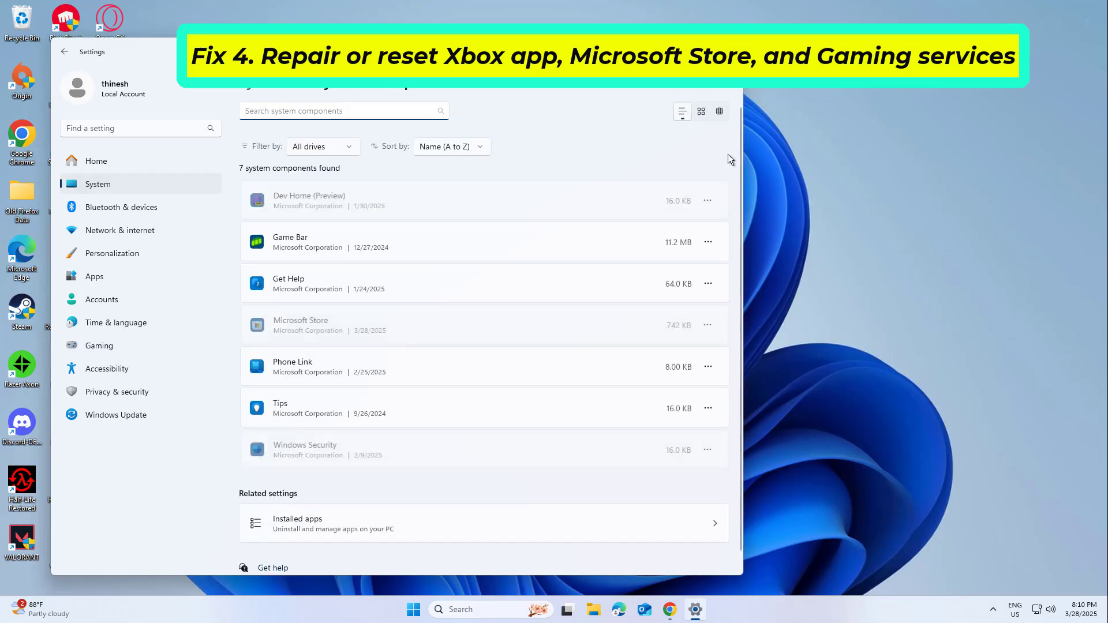
scroll(739, 155, "down", 1)
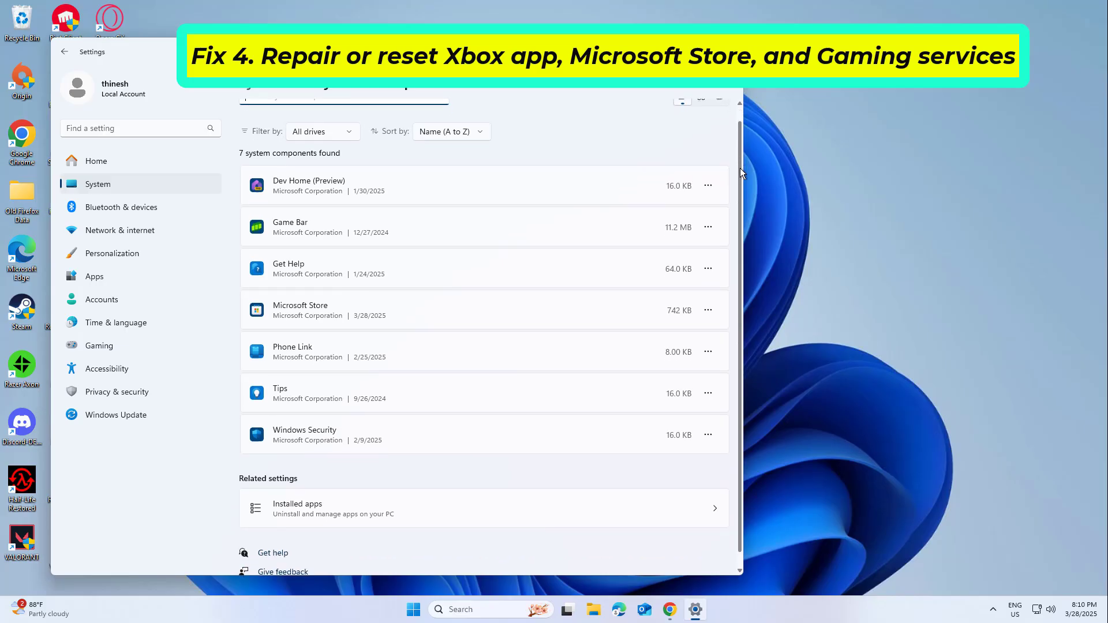
left_click(472, 514)
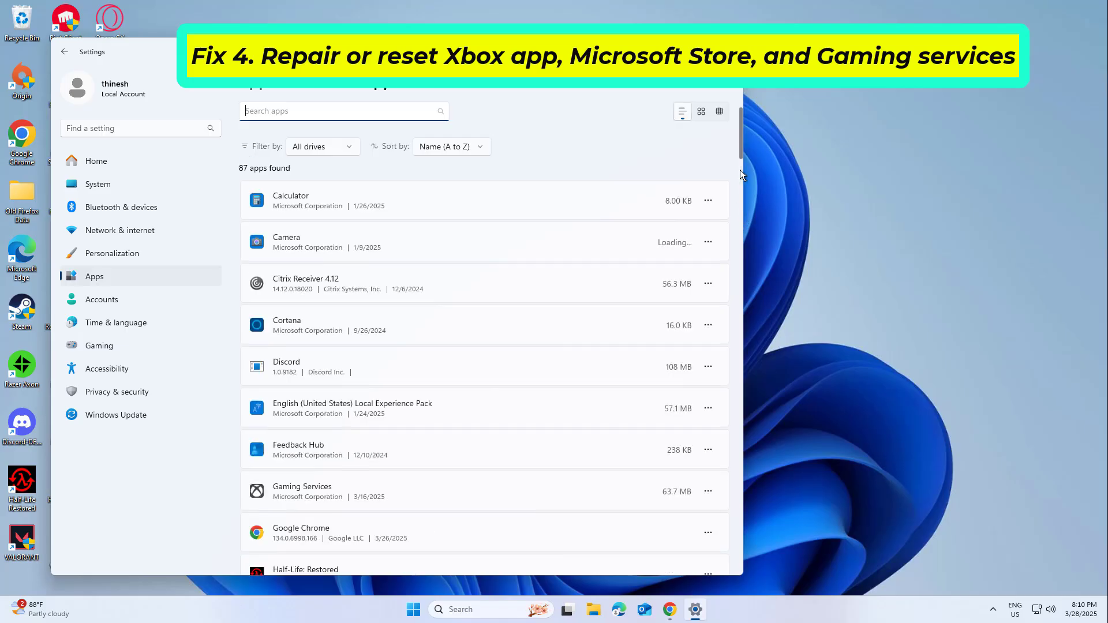
- Open the advanced options of Gaming Services, repair and reset the app, and close Settings
left_click_drag(740, 143, 746, 185)
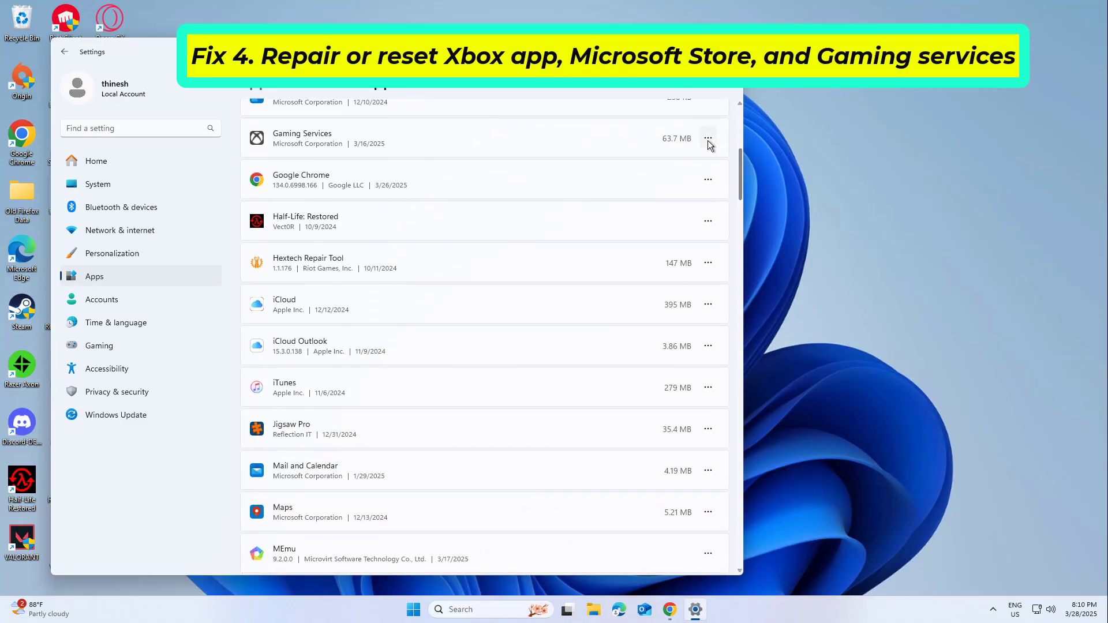
left_click(707, 139)
left_click(671, 161)
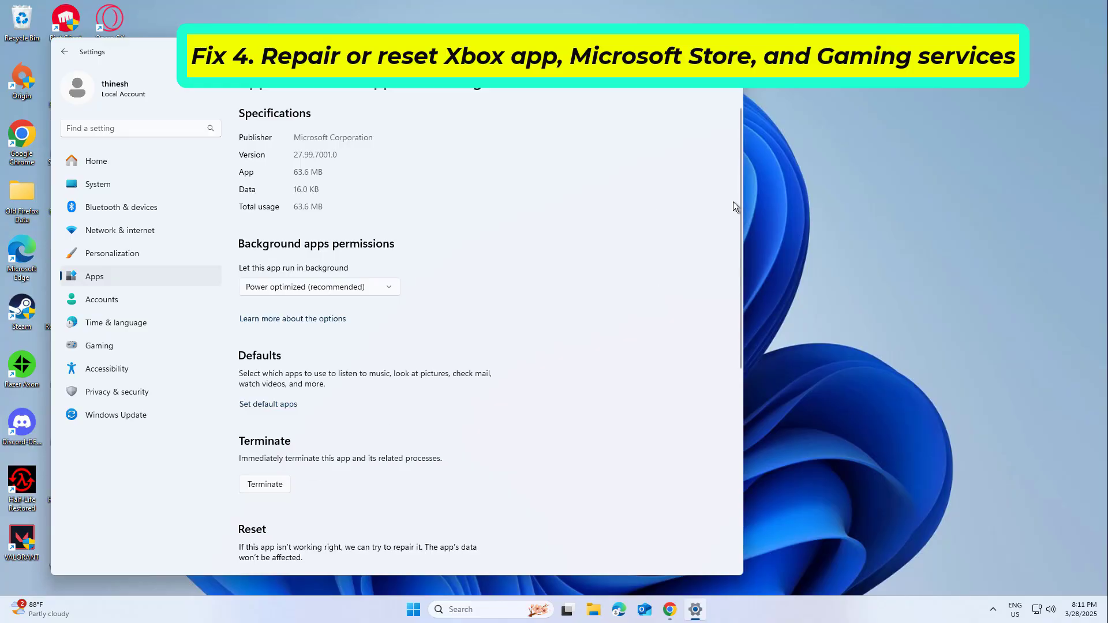
left_click_drag(740, 205, 759, 310)
left_click(276, 381)
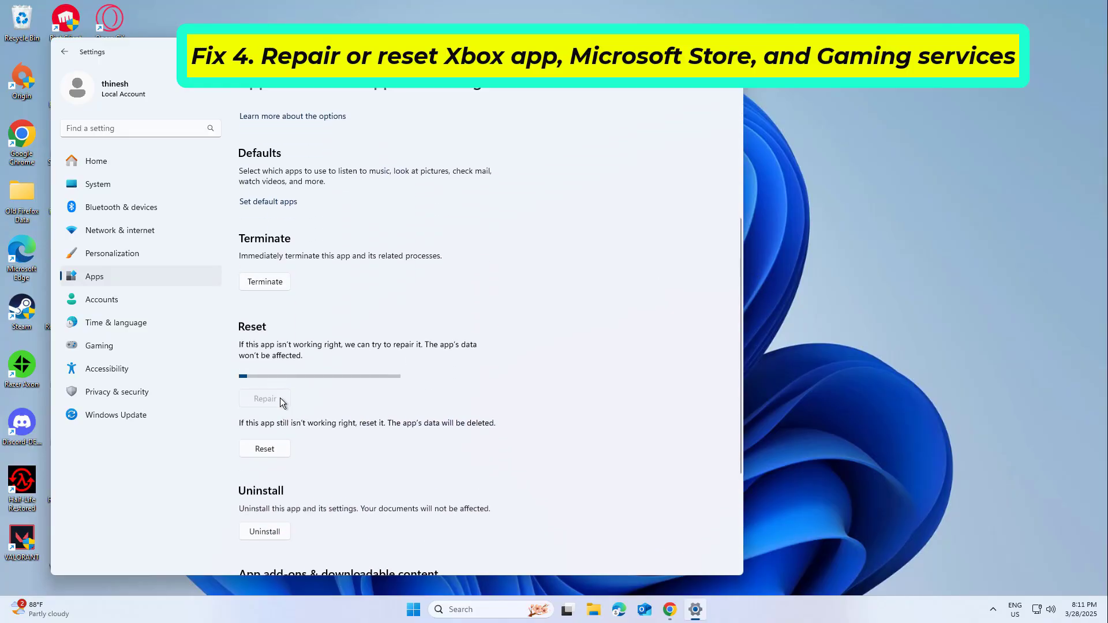
left_click(275, 448)
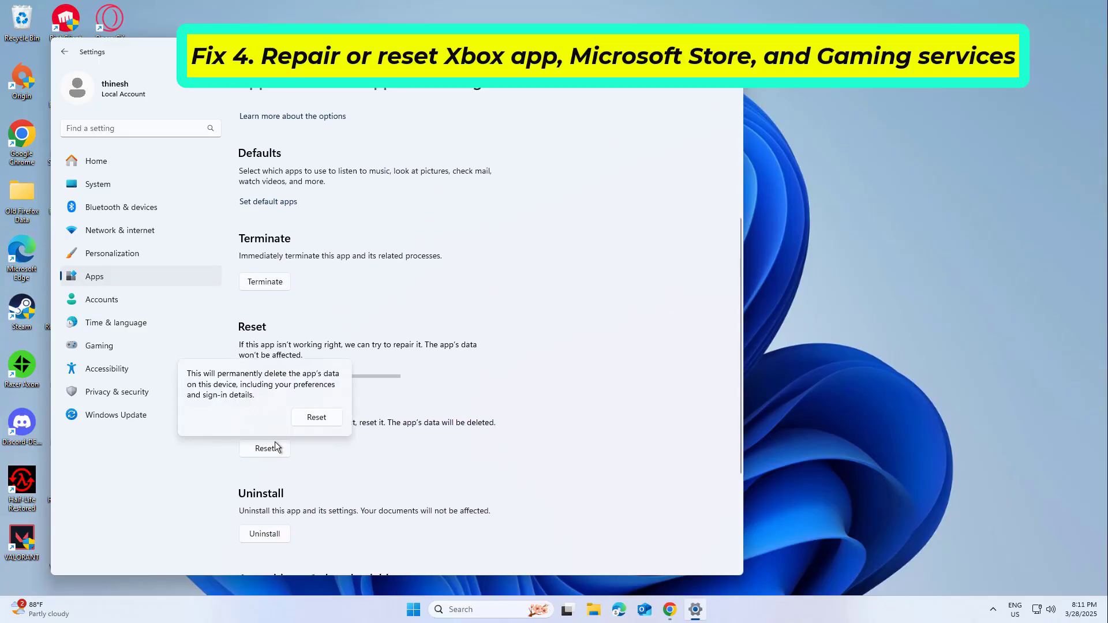
left_click(281, 433)
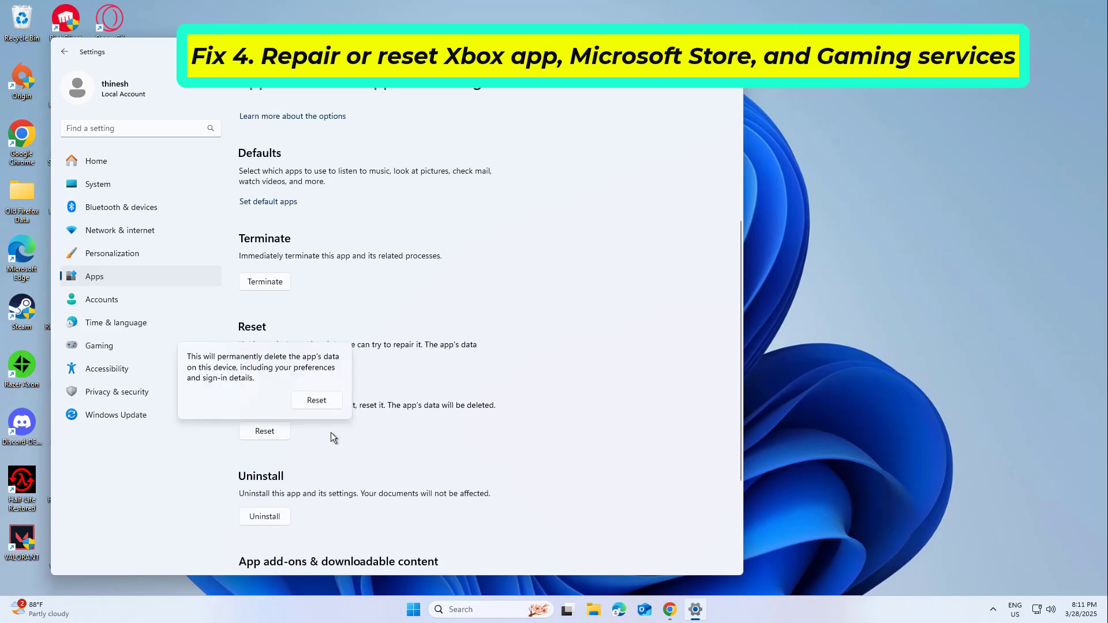
left_click(317, 399)
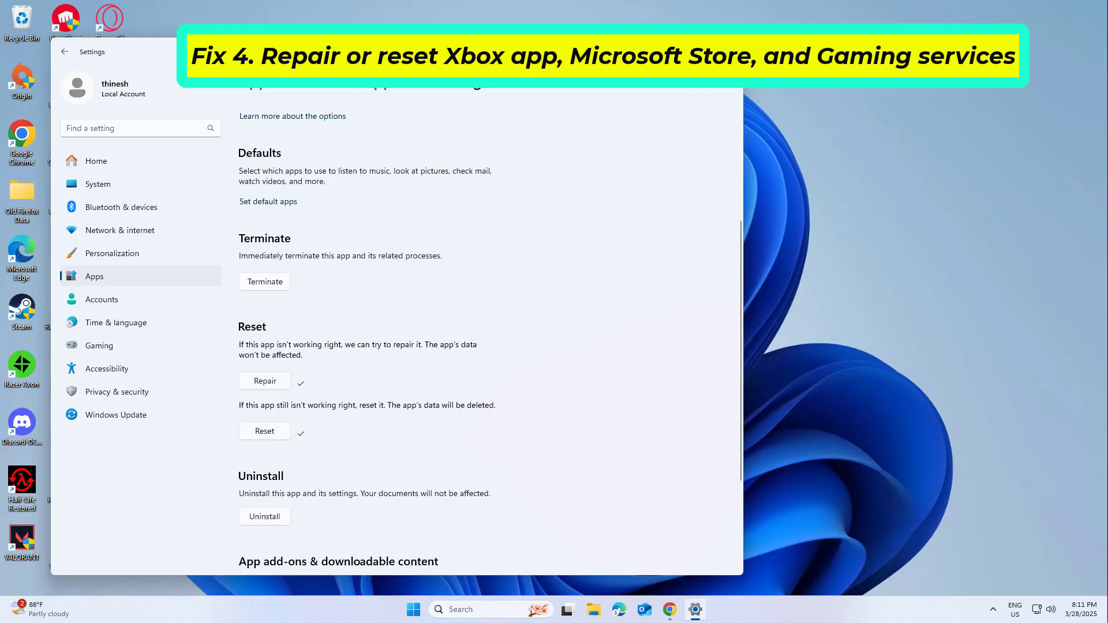
left_click(727, 51)
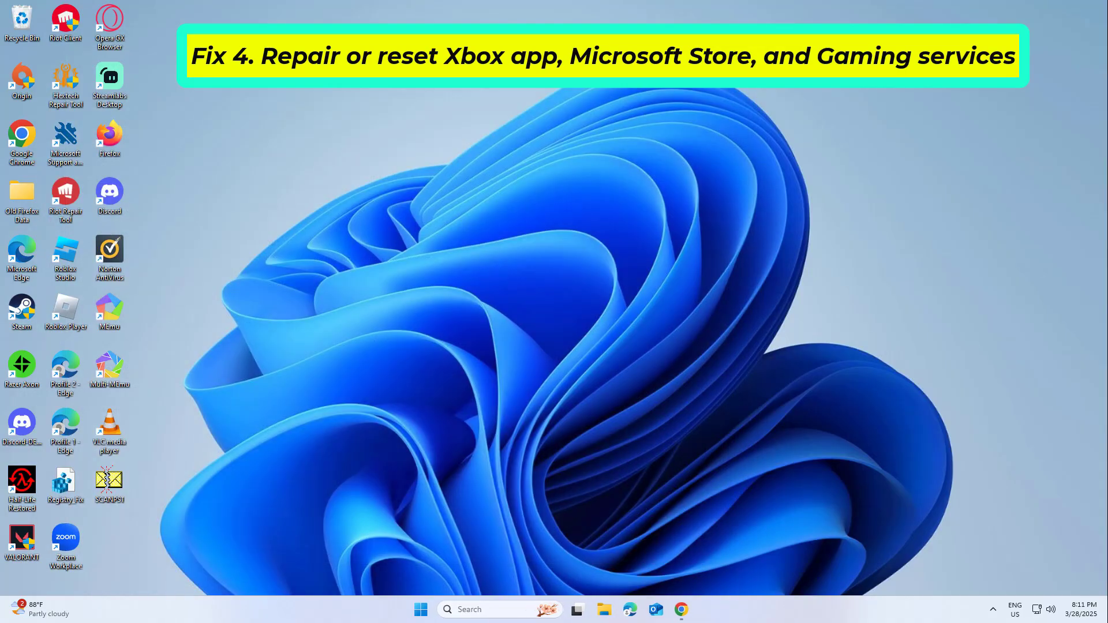
- Open the Services console from a system search for "services"
left_click(494, 609)
type("se")
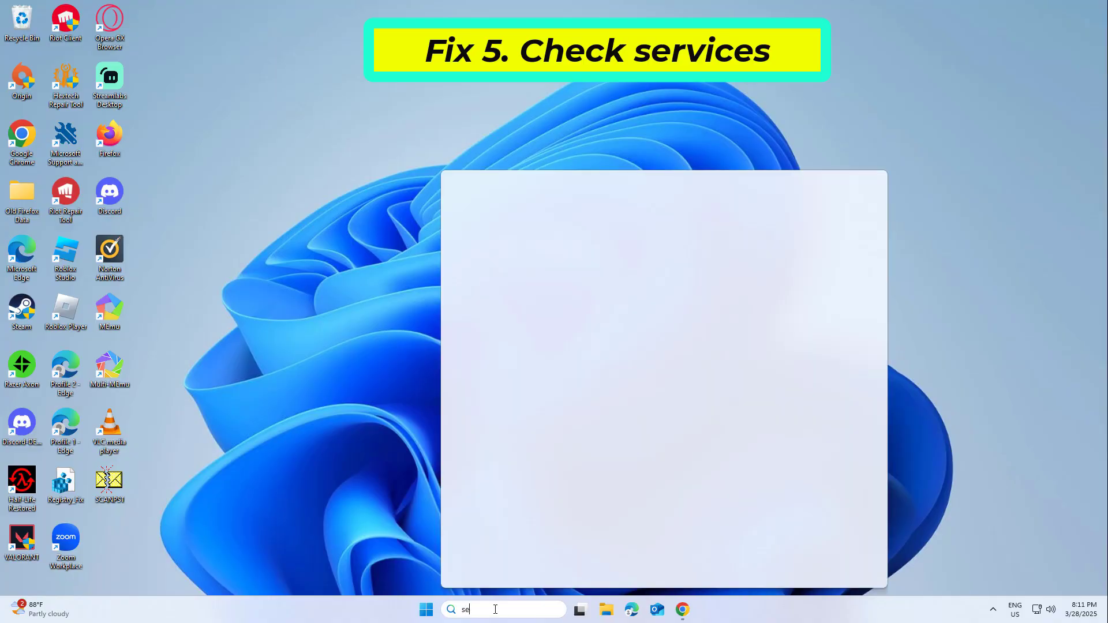
type("rvices")
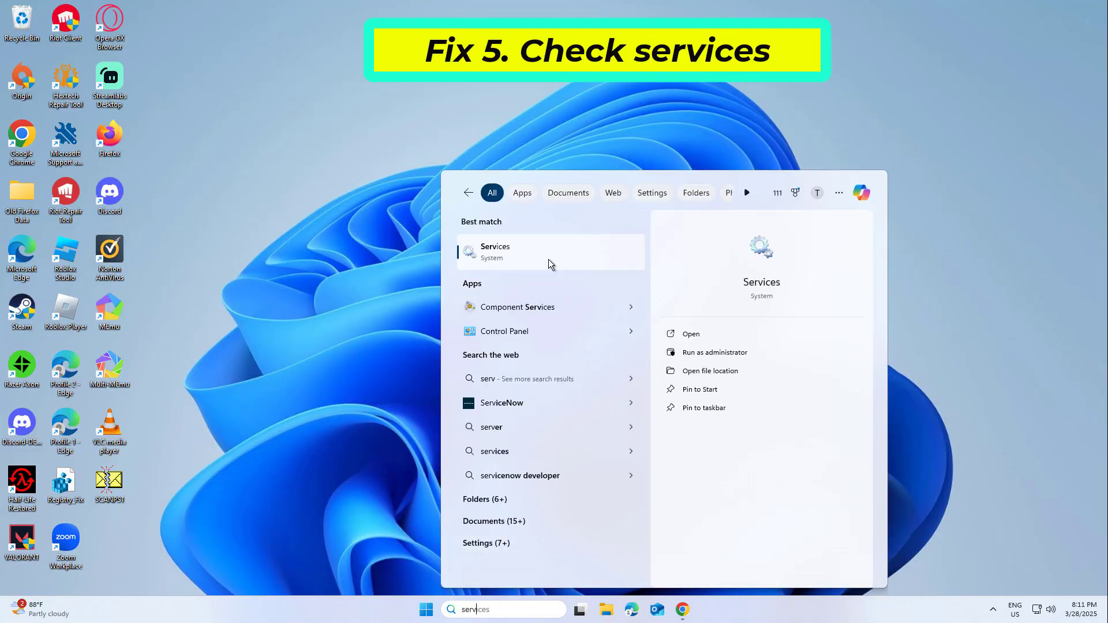
left_click(549, 260)
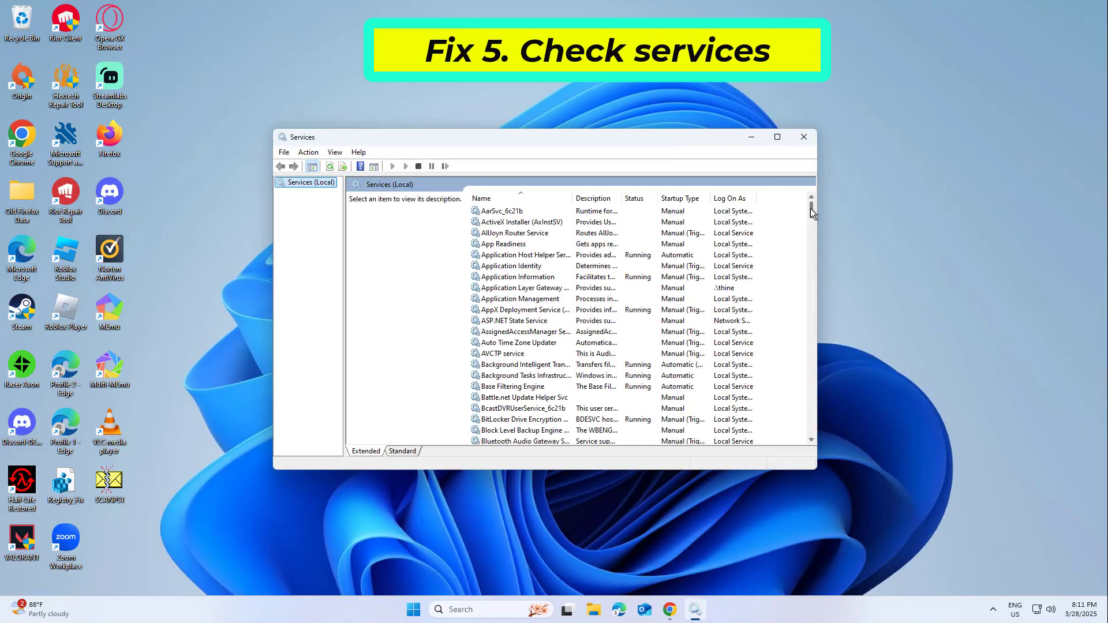
- Set the startup type of Xbox Accessory Management Service to Automatic and restart the service
left_click_drag(810, 209, 817, 449)
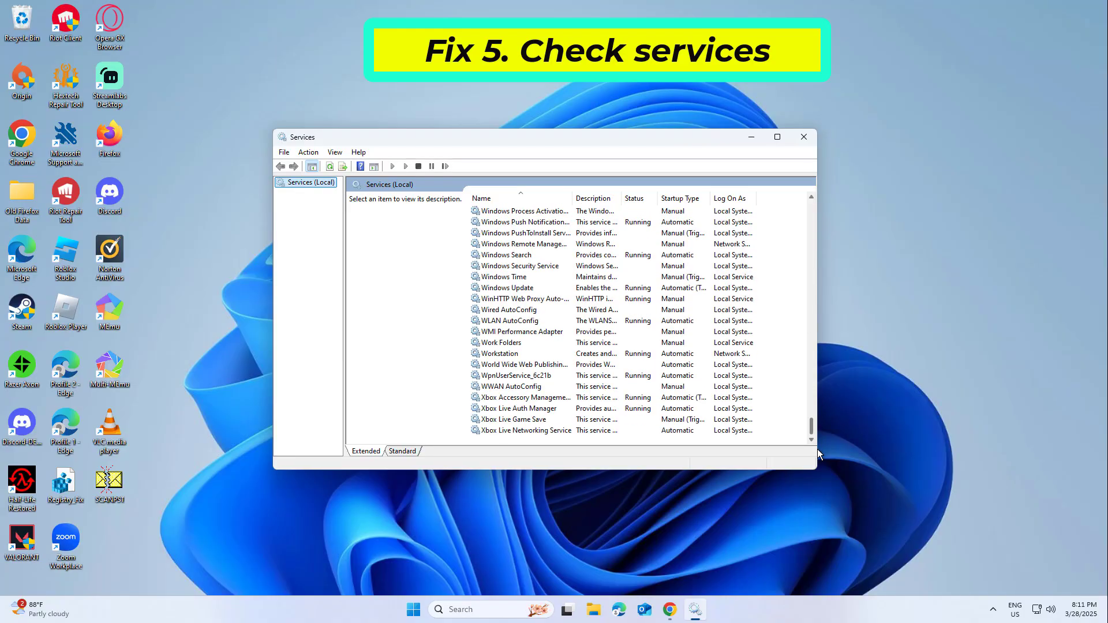
double_click(531, 398)
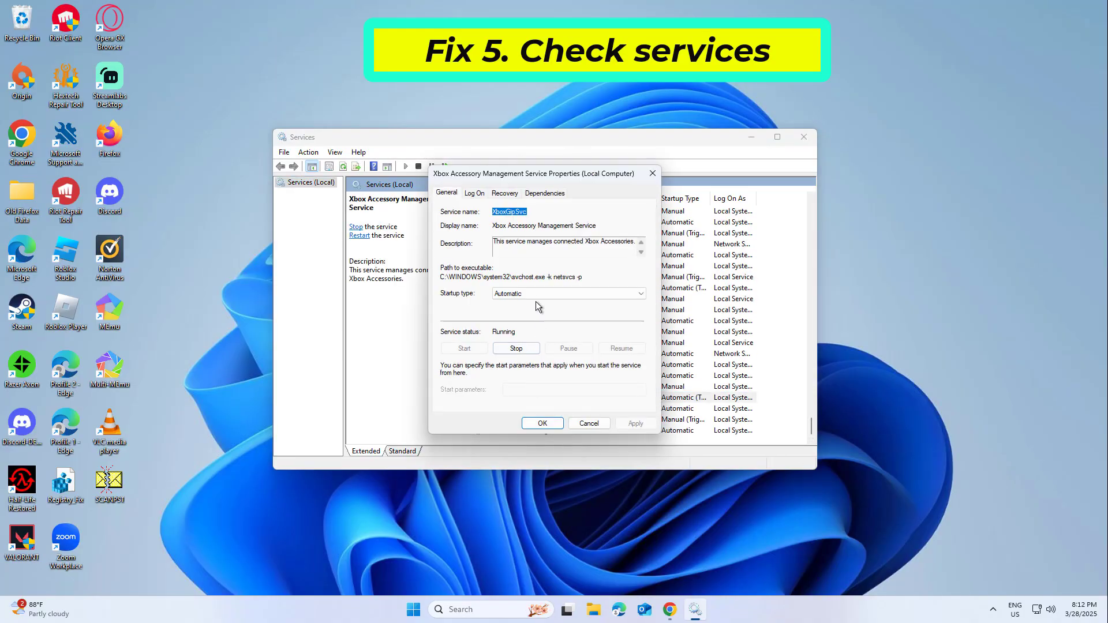
left_click(535, 296)
left_click(541, 311)
left_click(636, 423)
left_click(541, 424)
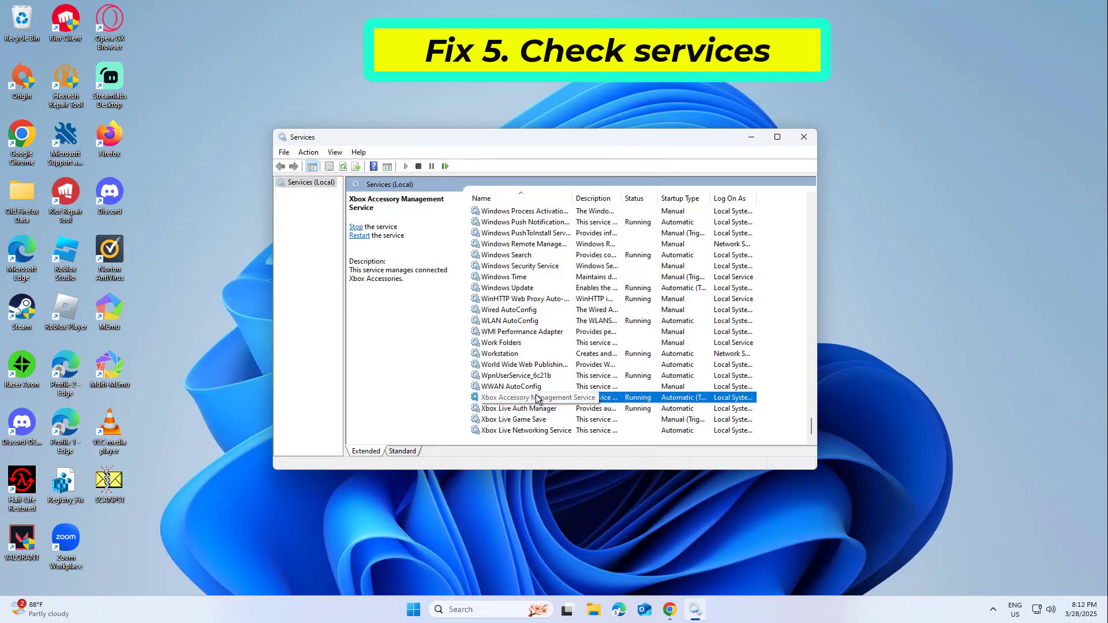
right_click(536, 397)
left_click(571, 455)
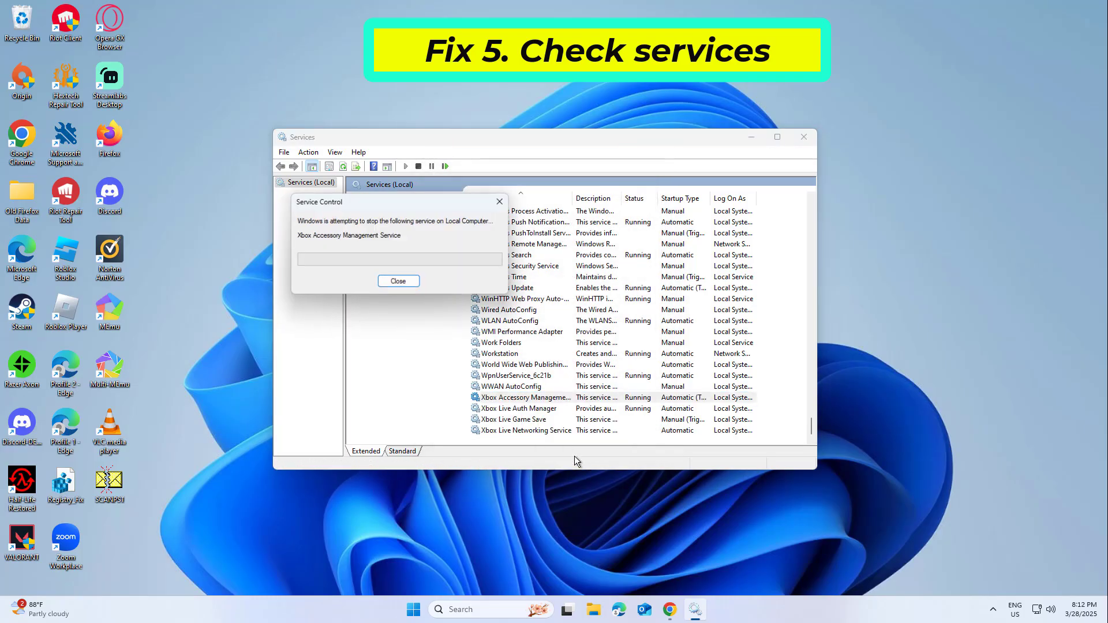
- Set the startup type of Xbox Live Game Save to Automatic and start the service
left_click(540, 419)
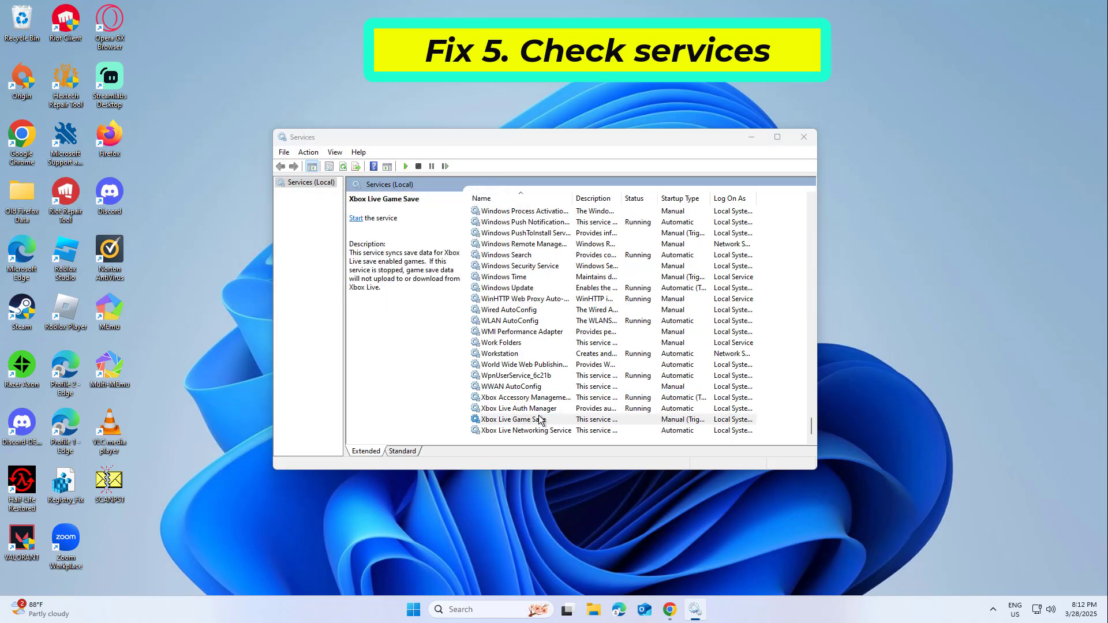
double_click(540, 419)
left_click(536, 298)
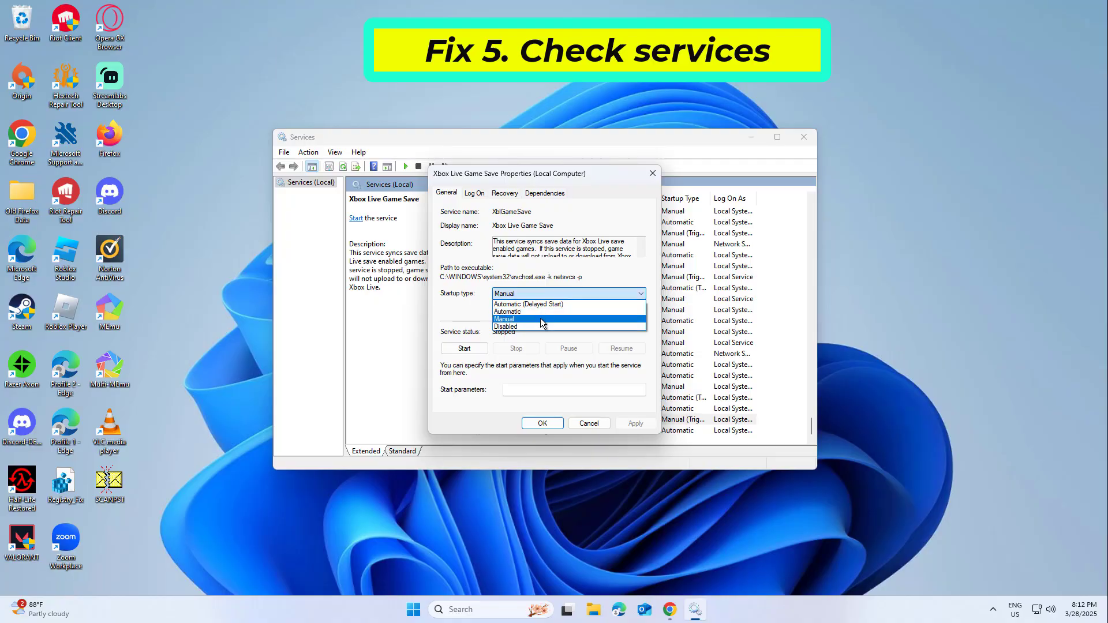
left_click(541, 311)
left_click(650, 426)
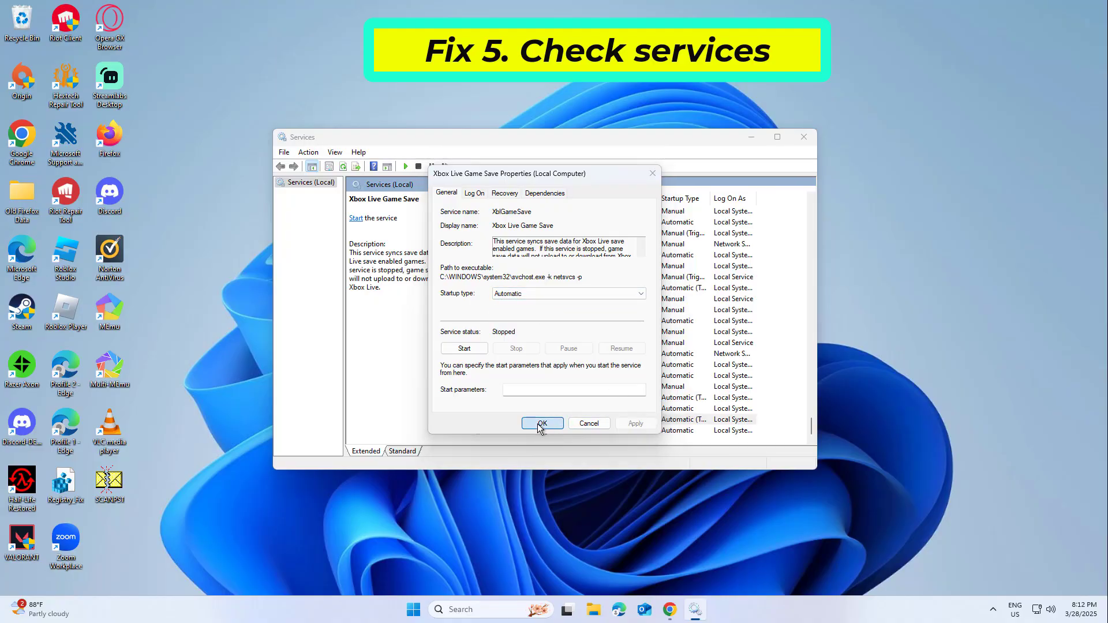
left_click(543, 423)
right_click(541, 420)
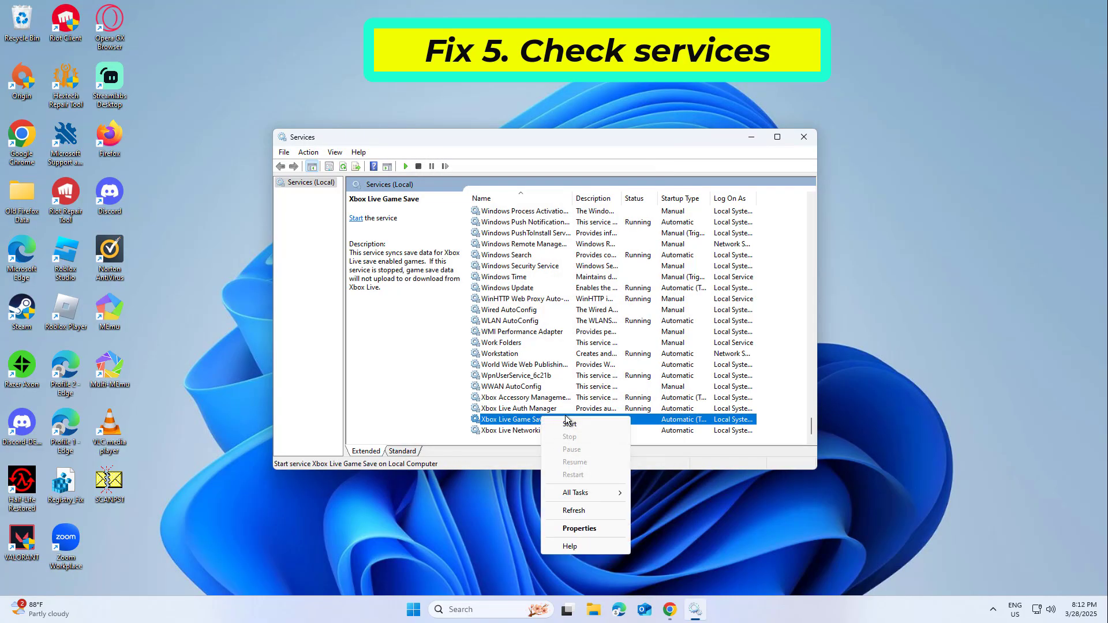
left_click(565, 424)
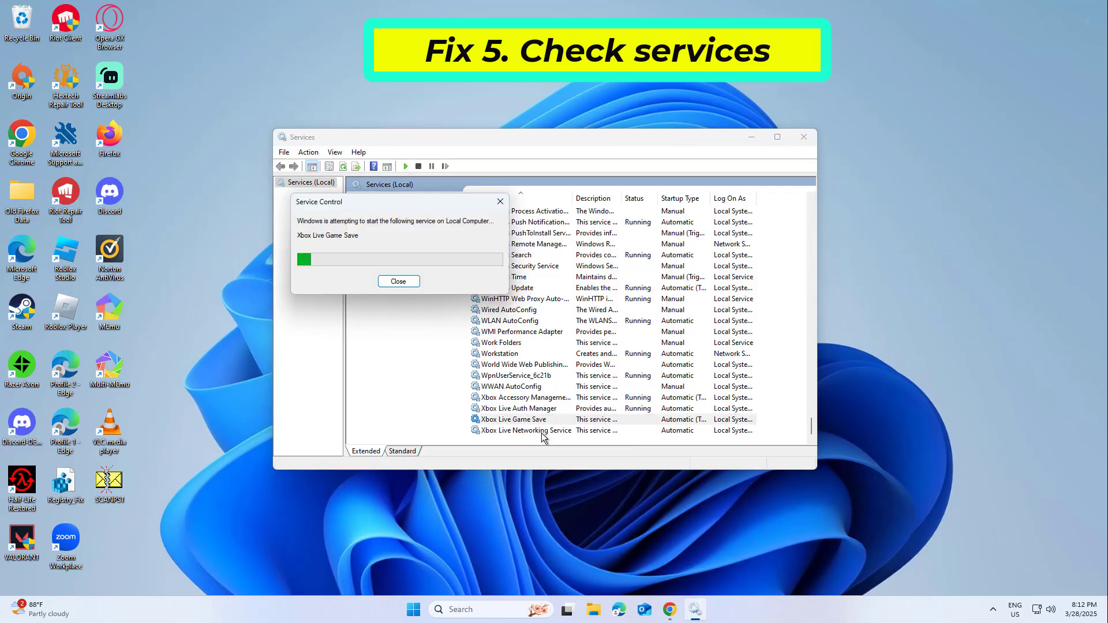
- Set the startup type of Xbox Live Networking Service to Automatic and apply the change
left_click(542, 430)
double_click(542, 433)
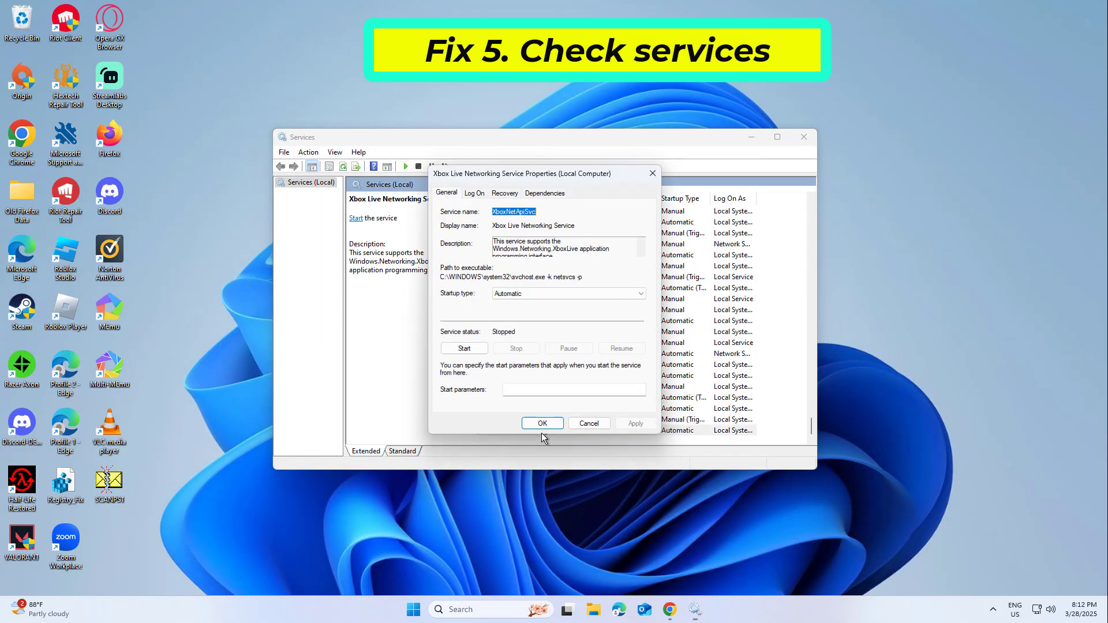
left_click(528, 298)
left_click(508, 312)
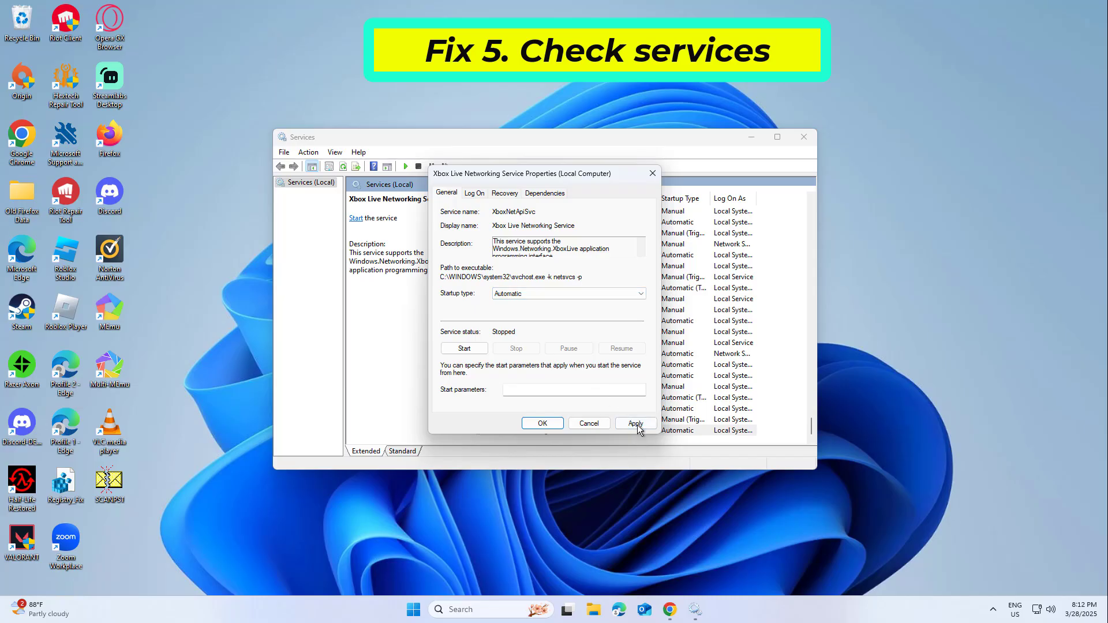
left_click(637, 425)
left_click(542, 424)
- Try to start Xbox Live Networking Service and close the Services console
right_click(548, 436)
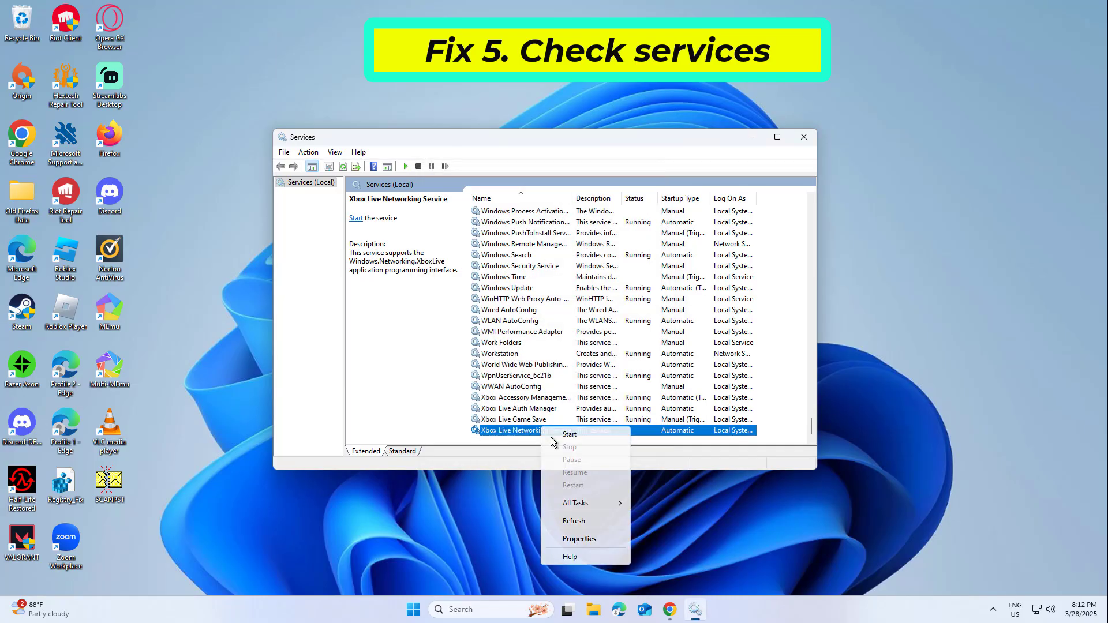
left_click(567, 448)
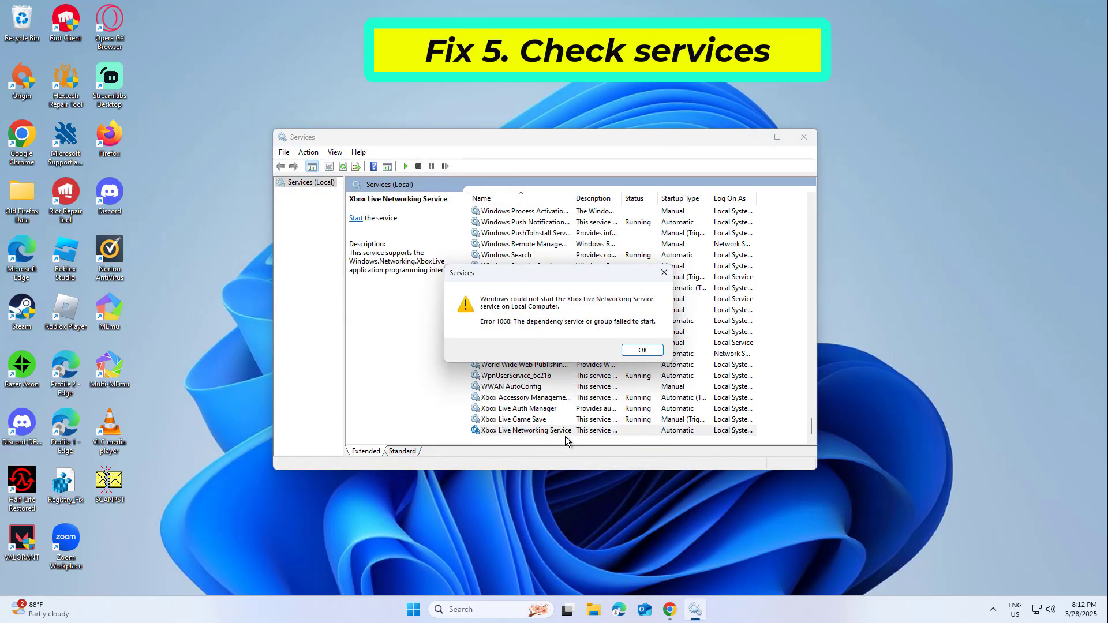
left_click(638, 349)
left_click(638, 344)
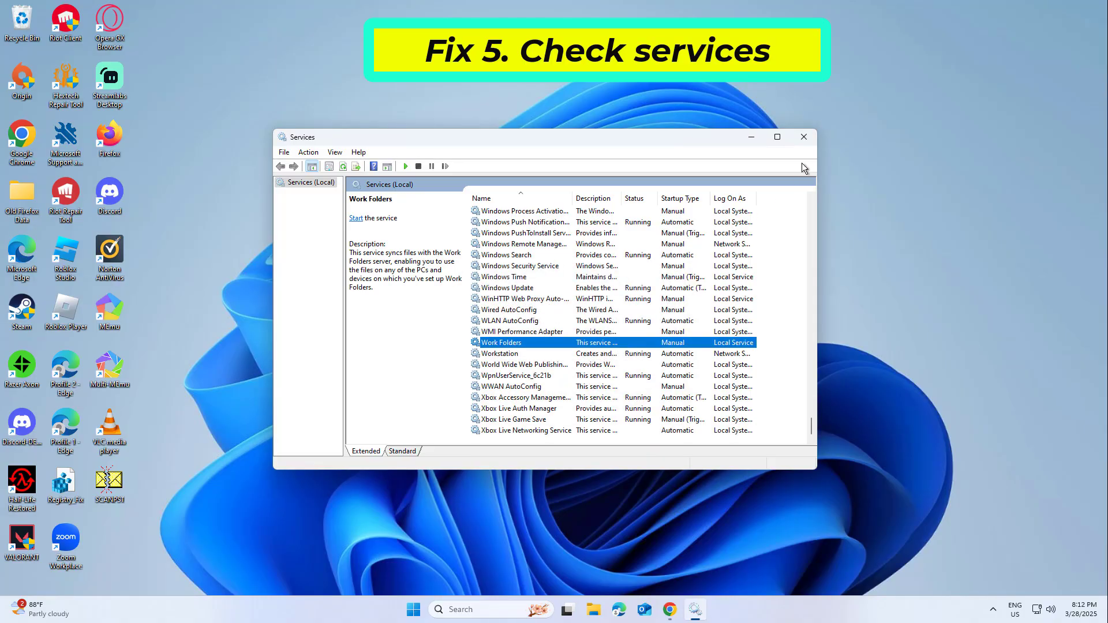
left_click(793, 139)
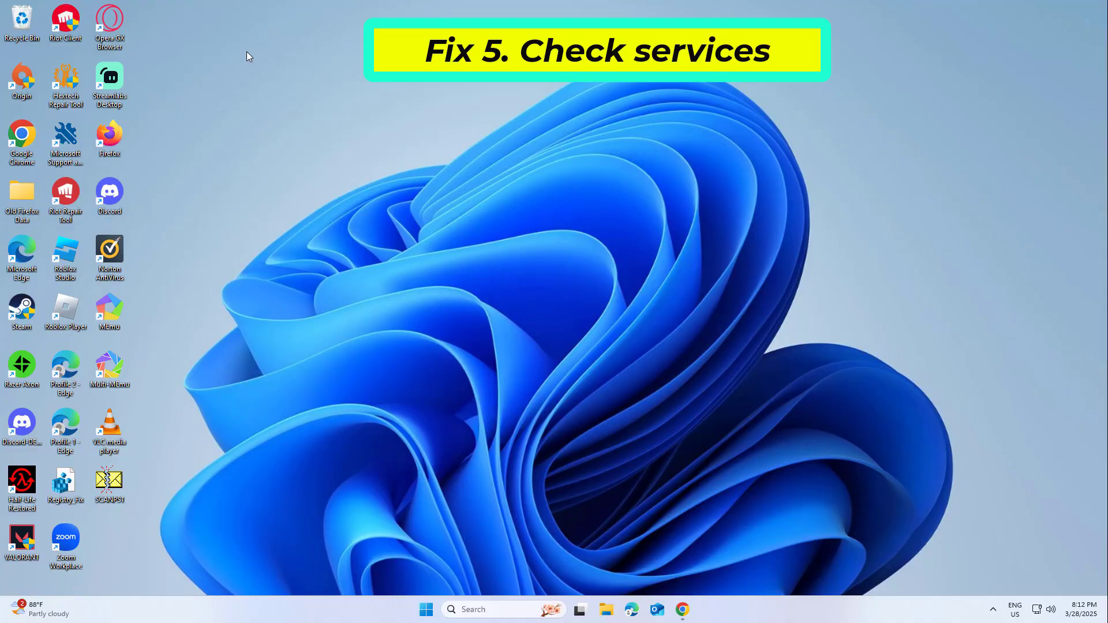